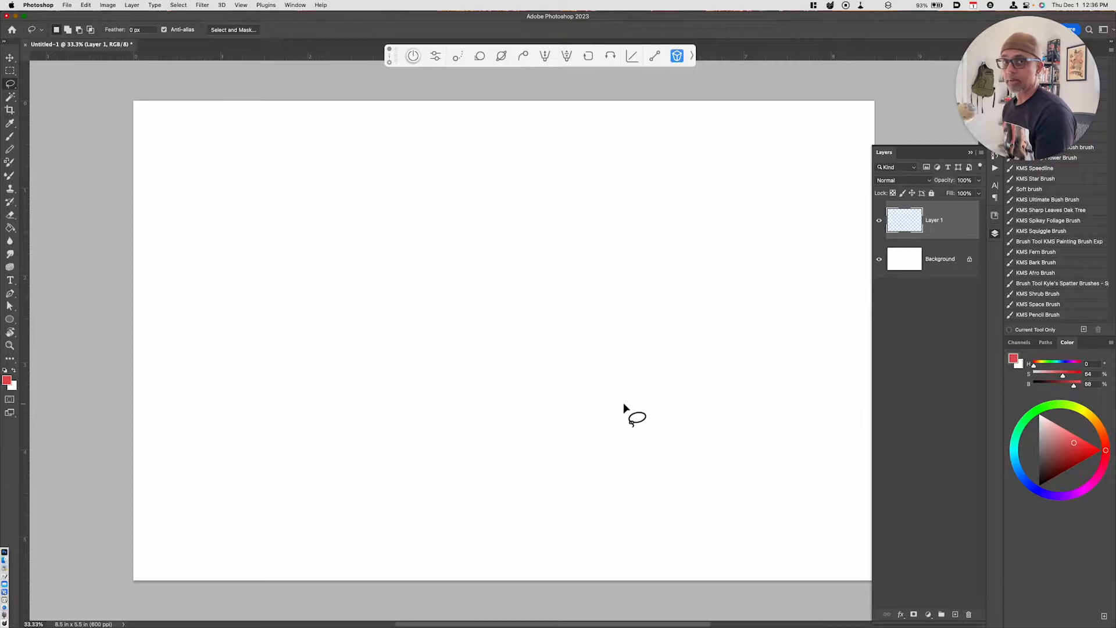
# - Outline a boulder shape and a tall tree trunk beside it as one combined freehand Lasso selection
pyautogui.click(15, 86)
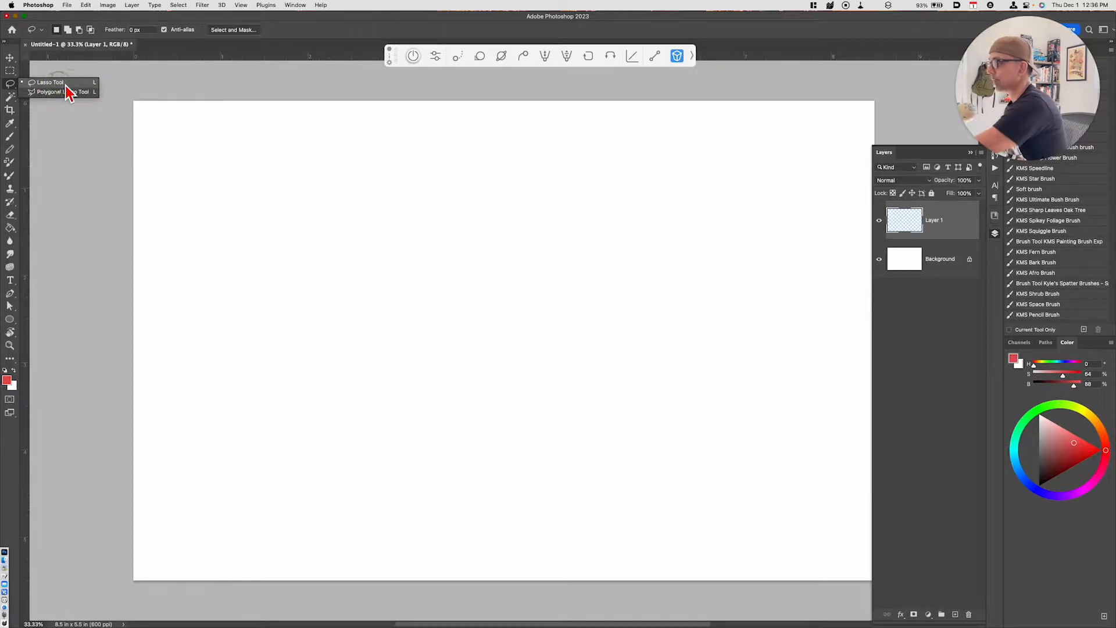
pyautogui.click(93, 83)
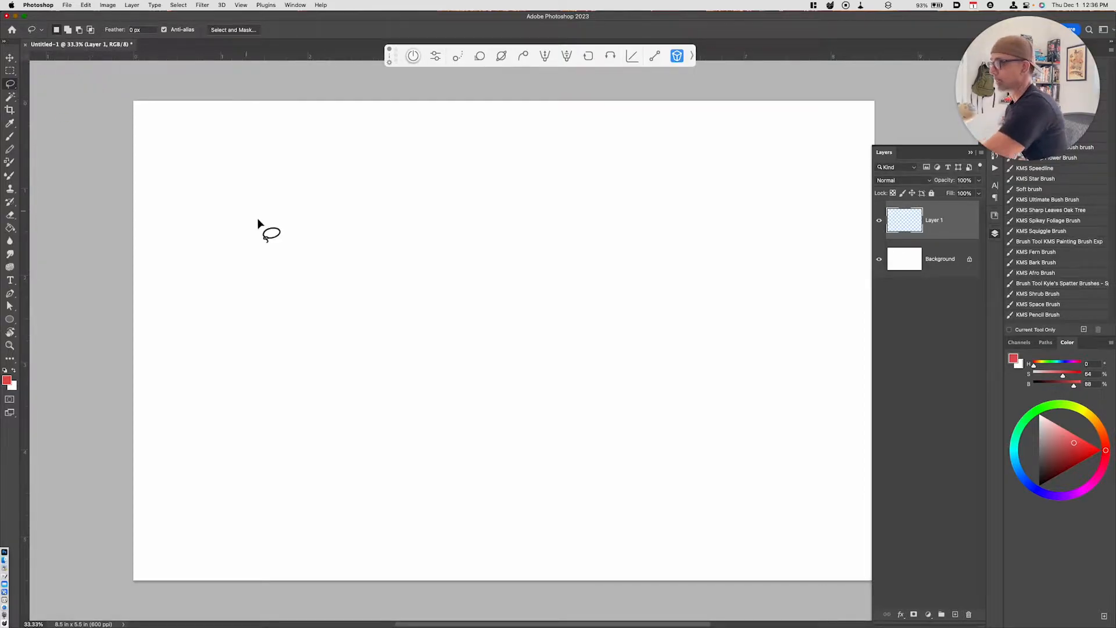
pyautogui.moveTo(388, 477)
pyautogui.mouseDown()
pyautogui.moveTo(440, 347)
pyautogui.moveTo(510, 319)
pyautogui.moveTo(575, 353)
pyautogui.moveTo(638, 484)
pyautogui.moveTo(541, 506)
pyautogui.moveTo(378, 486)
pyautogui.mouseUp()
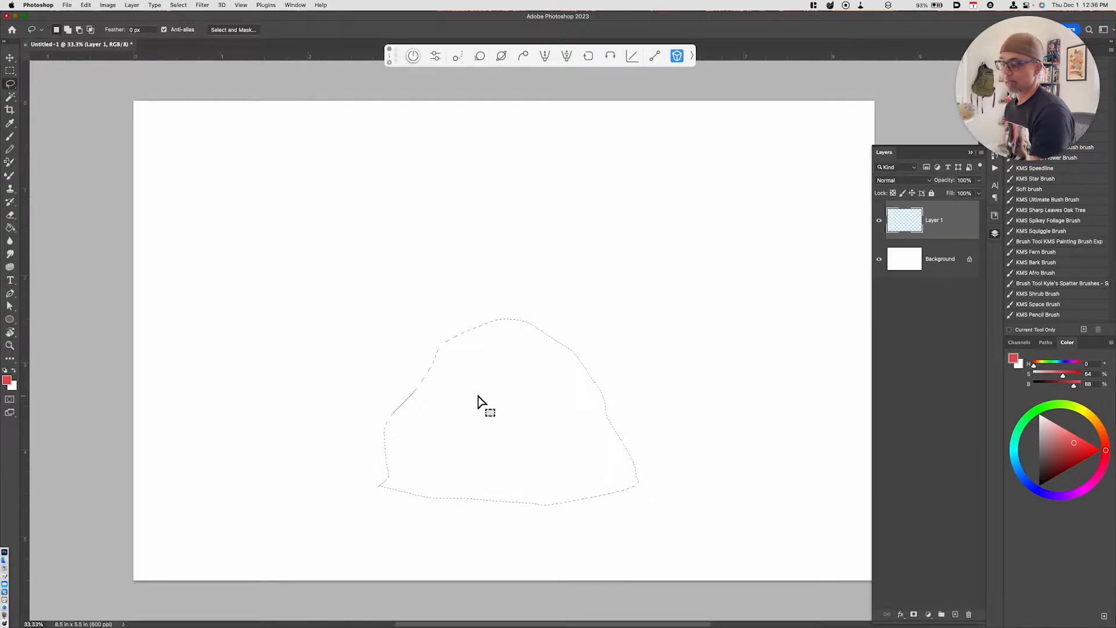
pyautogui.press('shift')
pyautogui.moveTo(656, 483)
pyautogui.mouseDown()
pyautogui.moveTo(729, 261)
pyautogui.moveTo(705, 132)
pyautogui.moveTo(734, 121)
pyautogui.moveTo(783, 233)
pyautogui.moveTo(791, 489)
pyautogui.moveTo(657, 497)
pyautogui.mouseUp()
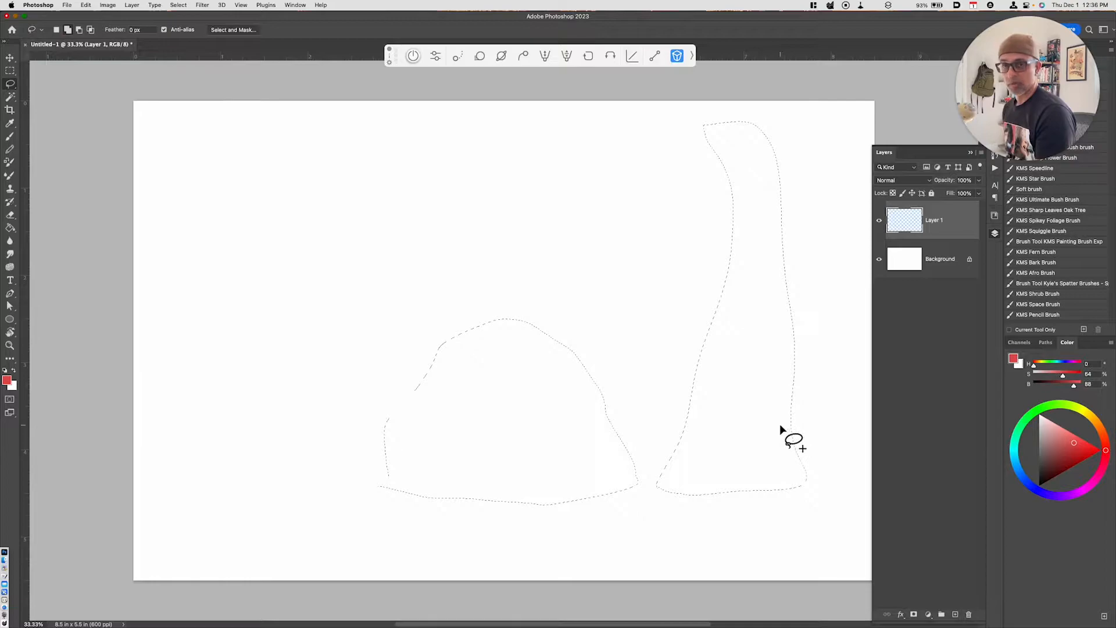
# - Add thin pointed branches to both sides of the trunk selection with the Lasso
pyautogui.press('super')
pyautogui.press('shift')
pyautogui.moveTo(701, 381)
pyautogui.mouseDown()
pyautogui.moveTo(684, 295)
pyautogui.moveTo(723, 354)
pyautogui.mouseUp()
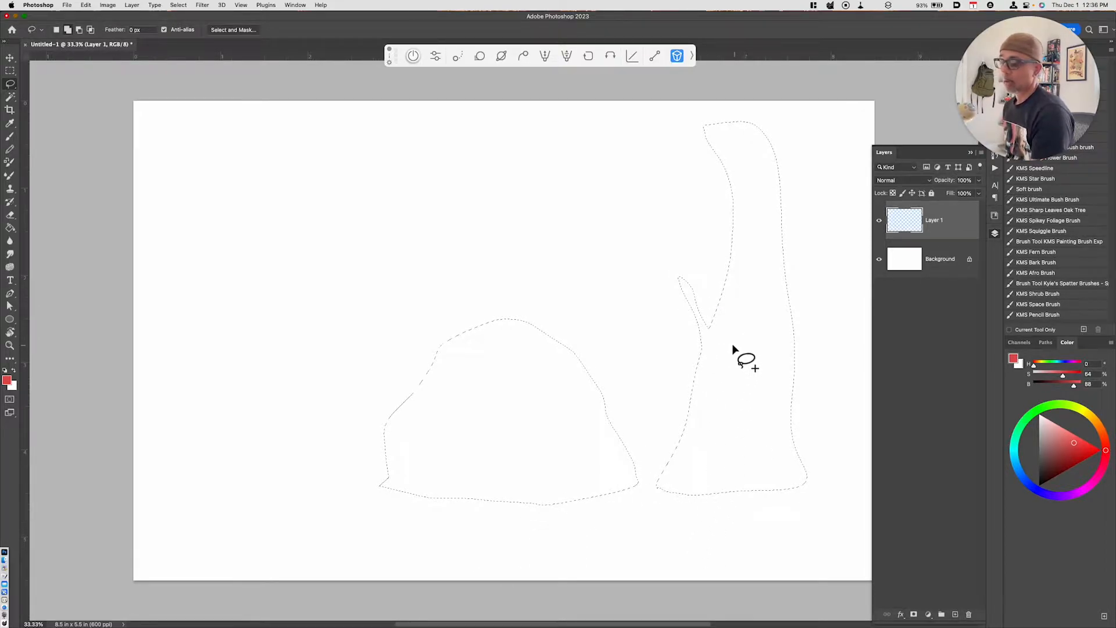
pyautogui.moveTo(771, 238)
pyautogui.mouseDown()
pyautogui.moveTo(808, 200)
pyautogui.moveTo(775, 332)
pyautogui.mouseUp()
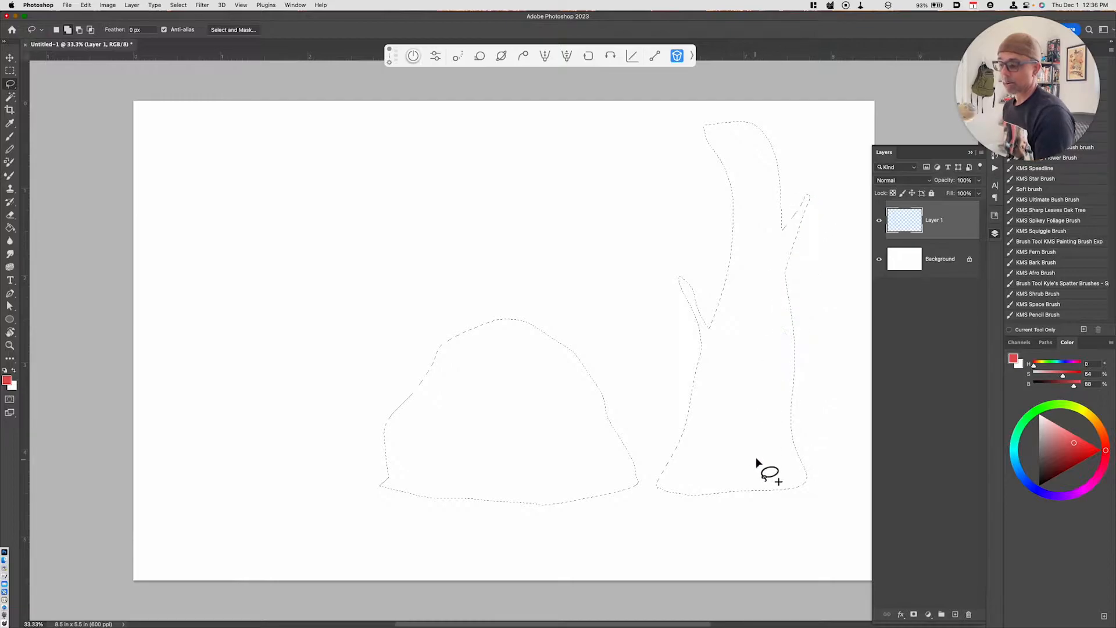
pyautogui.moveTo(696, 203); pyautogui.dragTo(739, 267)
pyautogui.moveTo(707, 225)
pyautogui.mouseDown()
pyautogui.moveTo(683, 211)
pyautogui.moveTo(731, 260)
pyautogui.mouseUp()
pyautogui.moveTo(823, 224)
pyautogui.mouseDown()
pyautogui.moveTo(801, 217)
pyautogui.moveTo(850, 174)
pyautogui.moveTo(801, 234)
pyautogui.mouseUp()
pyautogui.moveTo(831, 199)
pyautogui.mouseDown()
pyautogui.moveTo(853, 185)
pyautogui.moveTo(794, 244)
pyautogui.mouseUp()
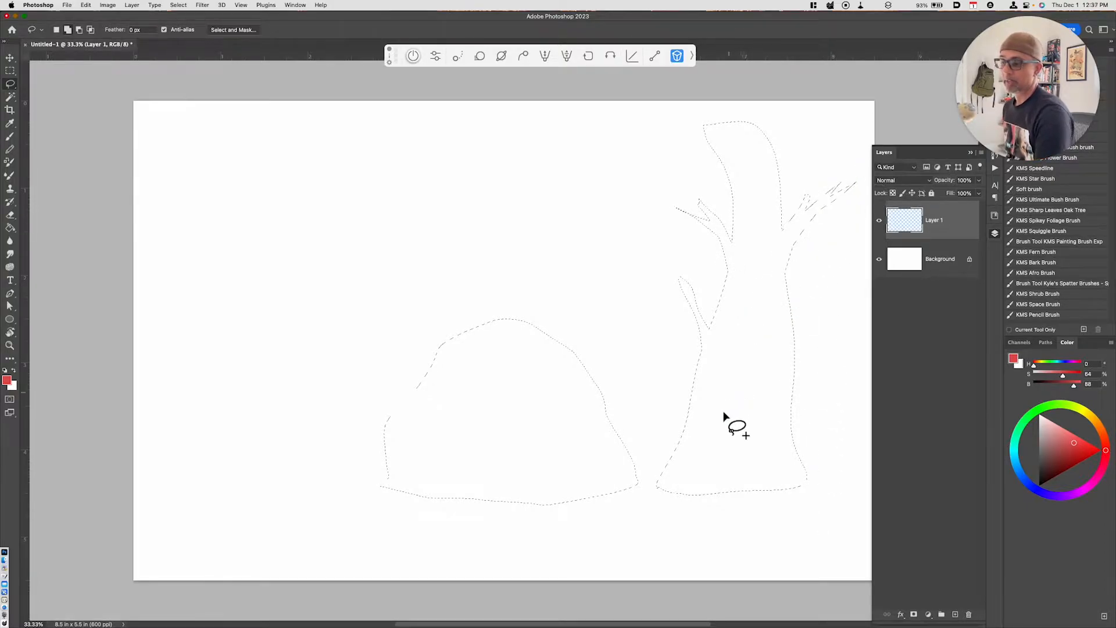
pyautogui.moveTo(712, 278)
pyautogui.mouseDown()
pyautogui.moveTo(706, 217)
pyautogui.moveTo(728, 244)
pyautogui.mouseUp()
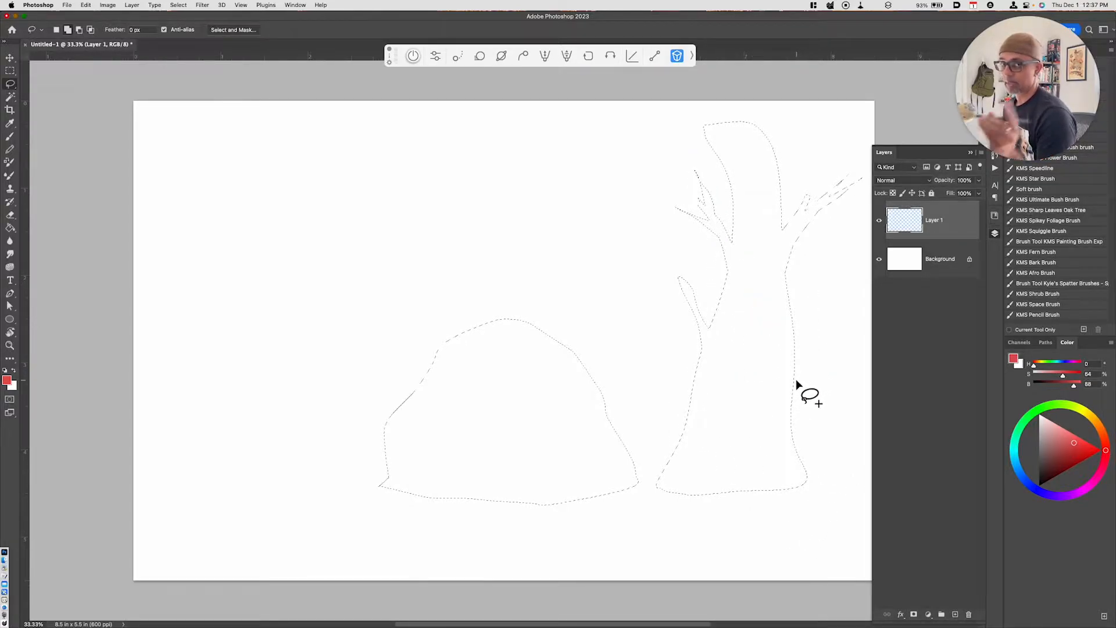
# - Subtract from the tree selection's base and right edge to carve pointed roots and a narrower trunk
pyautogui.press('alt')
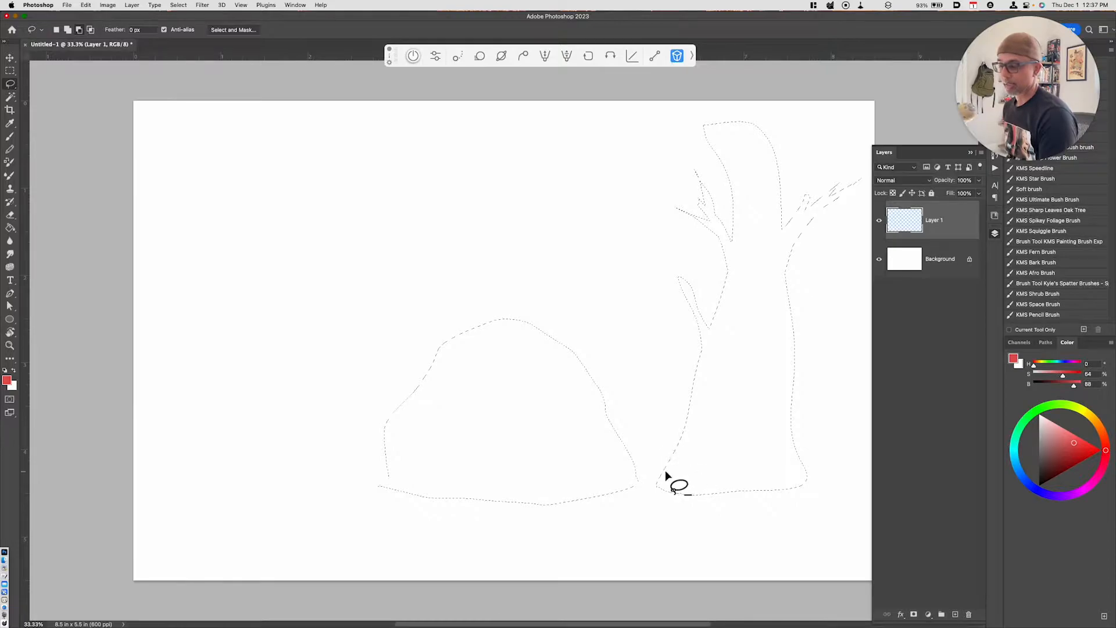
pyautogui.moveTo(656, 473); pyautogui.dragTo(711, 459)
pyautogui.moveTo(637, 515)
pyautogui.mouseDown()
pyautogui.moveTo(652, 471)
pyautogui.moveTo(724, 461)
pyautogui.moveTo(782, 490)
pyautogui.moveTo(810, 487)
pyautogui.moveTo(778, 462)
pyautogui.moveTo(860, 511)
pyautogui.moveTo(846, 561)
pyautogui.mouseUp()
pyautogui.press('alt')
pyautogui.moveTo(785, 274)
pyautogui.mouseDown()
pyautogui.moveTo(775, 418)
pyautogui.moveTo(842, 441)
pyautogui.mouseUp()
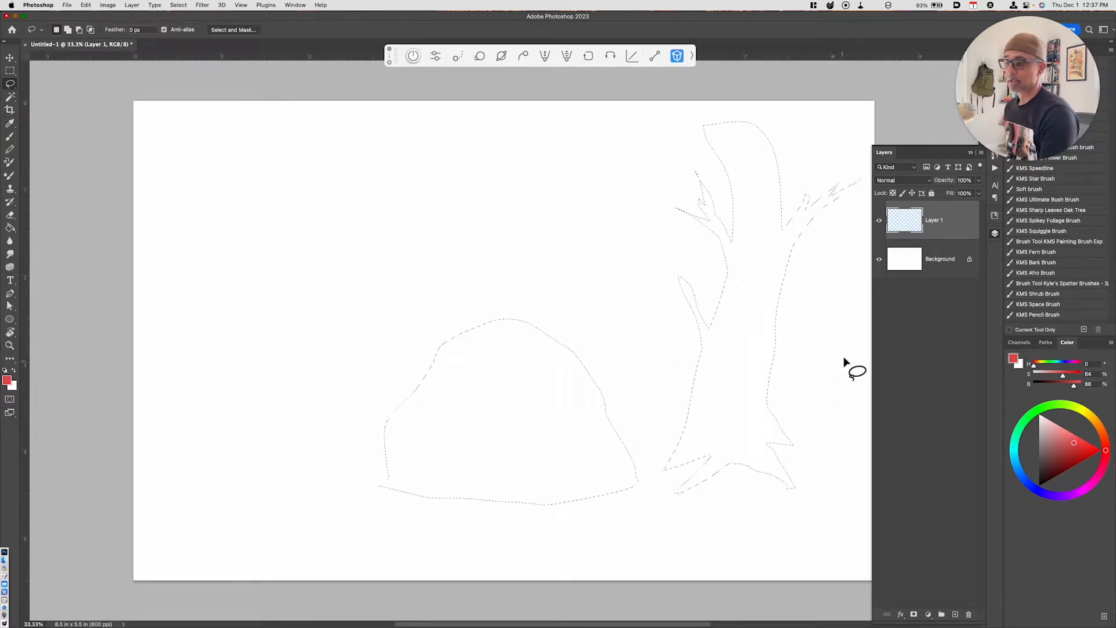
# - Fill the boulder and tree selection with red (H 0, S 58, B 90) and deselect
pyautogui.click(1067, 436)
pyautogui.moveTo(1067, 436); pyautogui.dragTo(1067, 448)
pyautogui.press('alt')
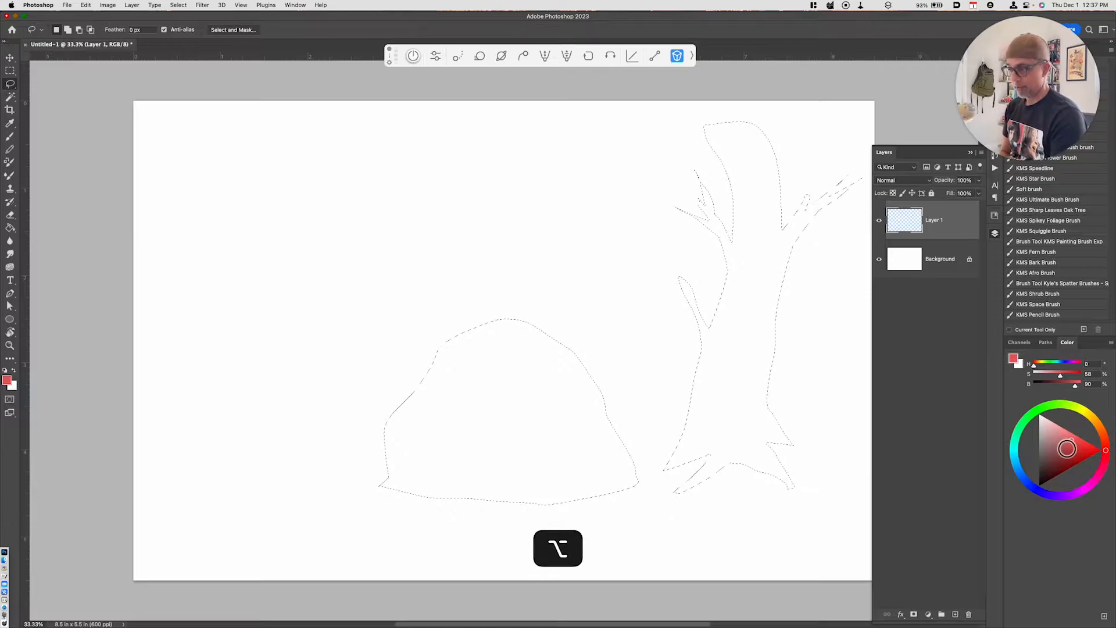
pyautogui.hotkey('alt', 'BackSpace')
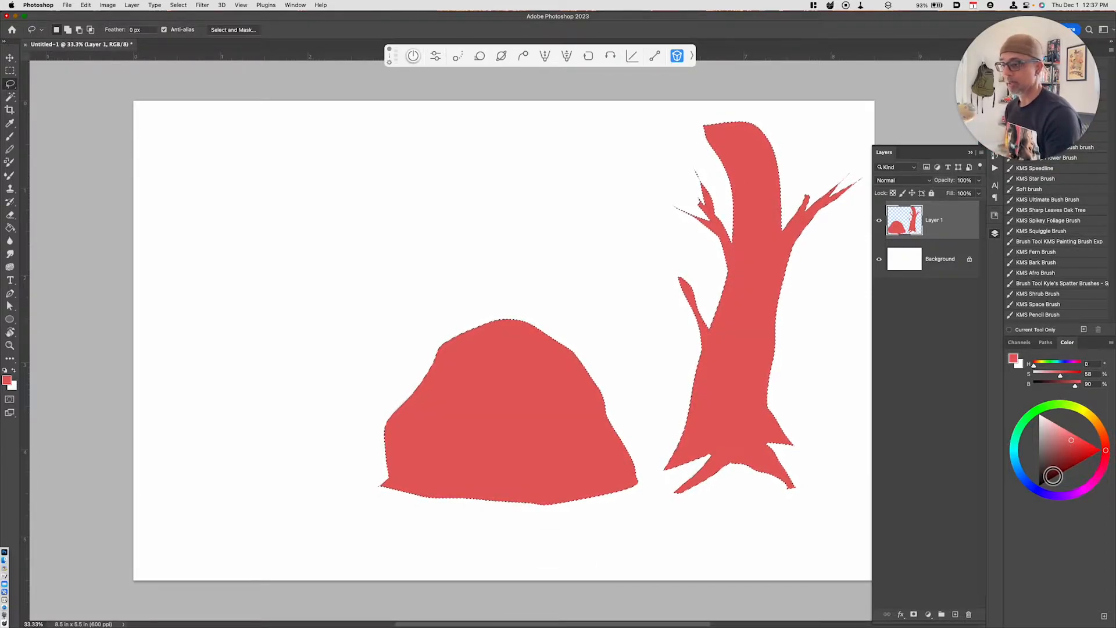
pyautogui.press('super+d')
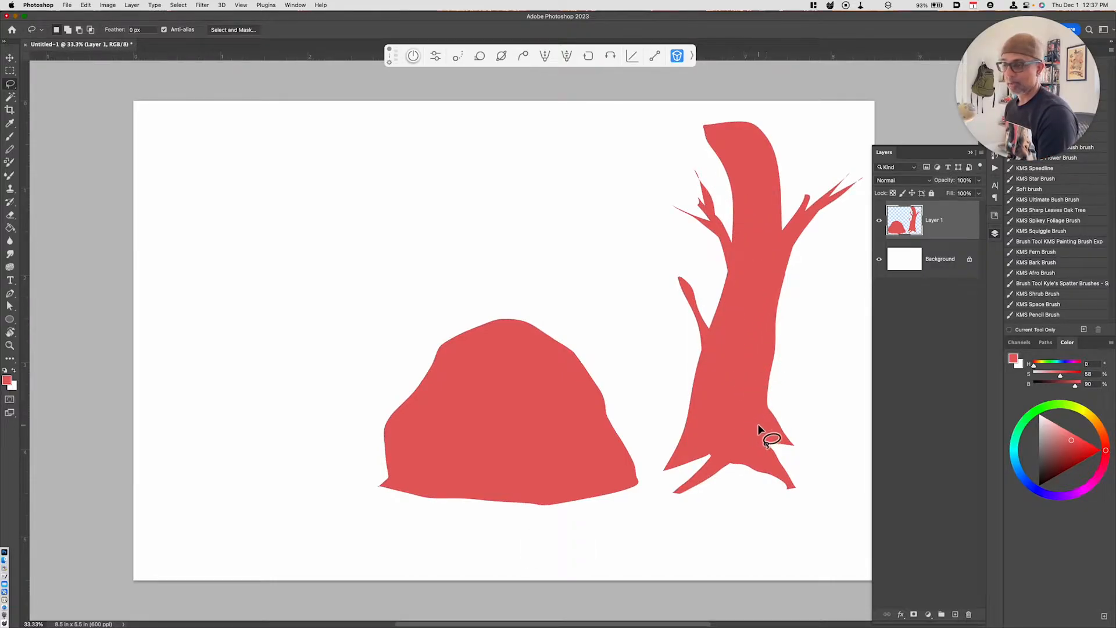
# - Move the boulder and tree left on the canvas and darken them to a lightness of -31
pyautogui.press('v')
pyautogui.moveTo(757, 435); pyautogui.dragTo(665, 440)
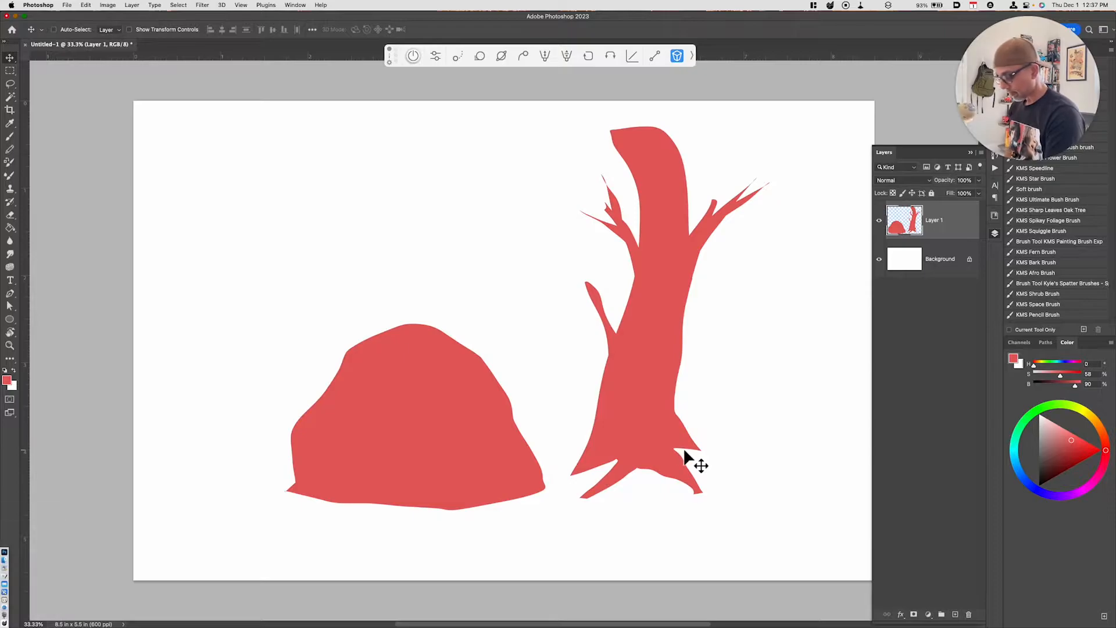
pyautogui.press('super+u')
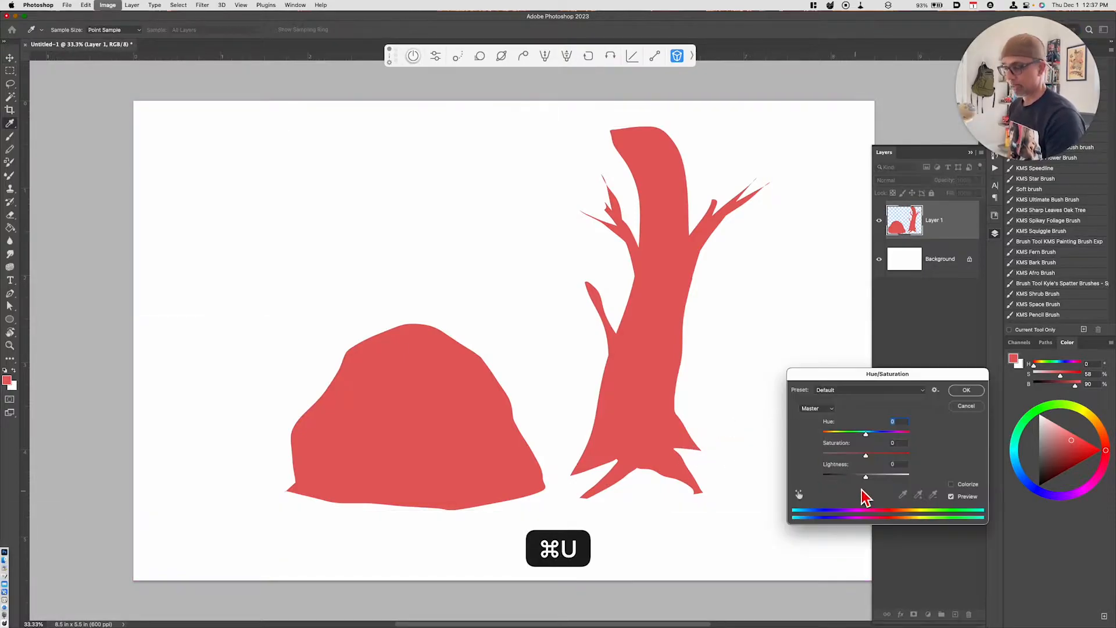
pyautogui.moveTo(856, 478); pyautogui.dragTo(852, 477)
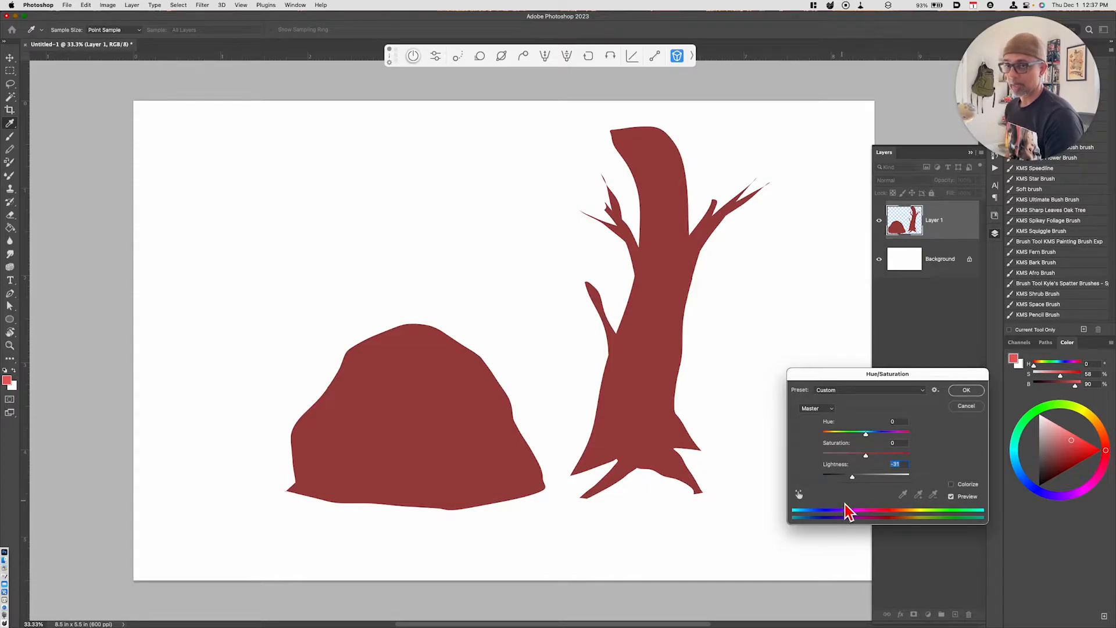
pyautogui.click(965, 391)
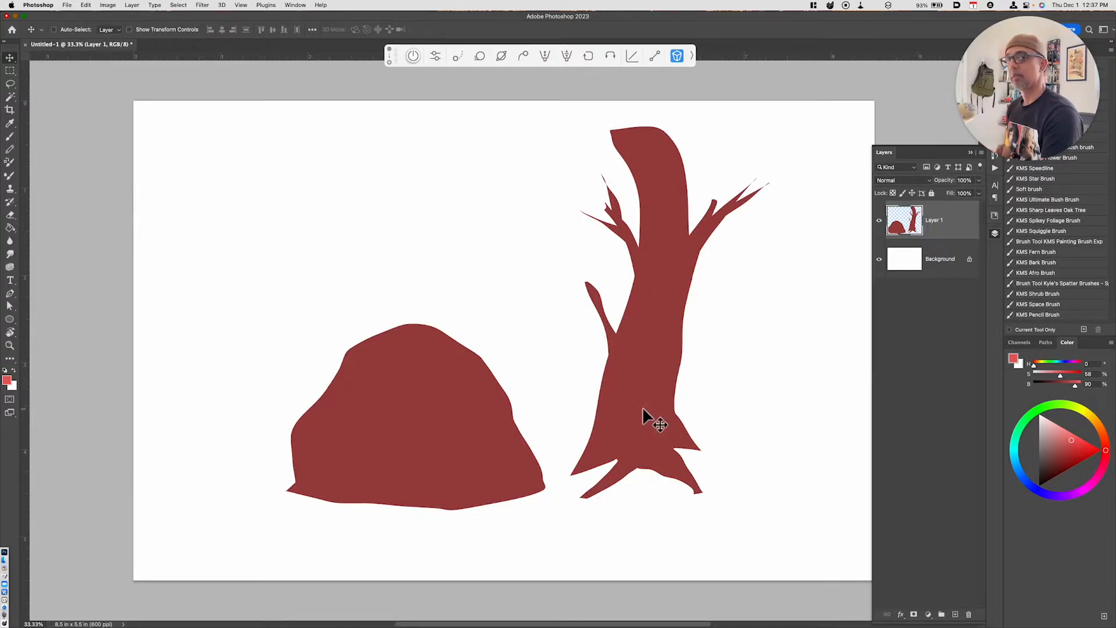
# - Lasso long thin bark streaks along the trunk, copy them to a new layer and raise their lightness to +15
pyautogui.press('l')
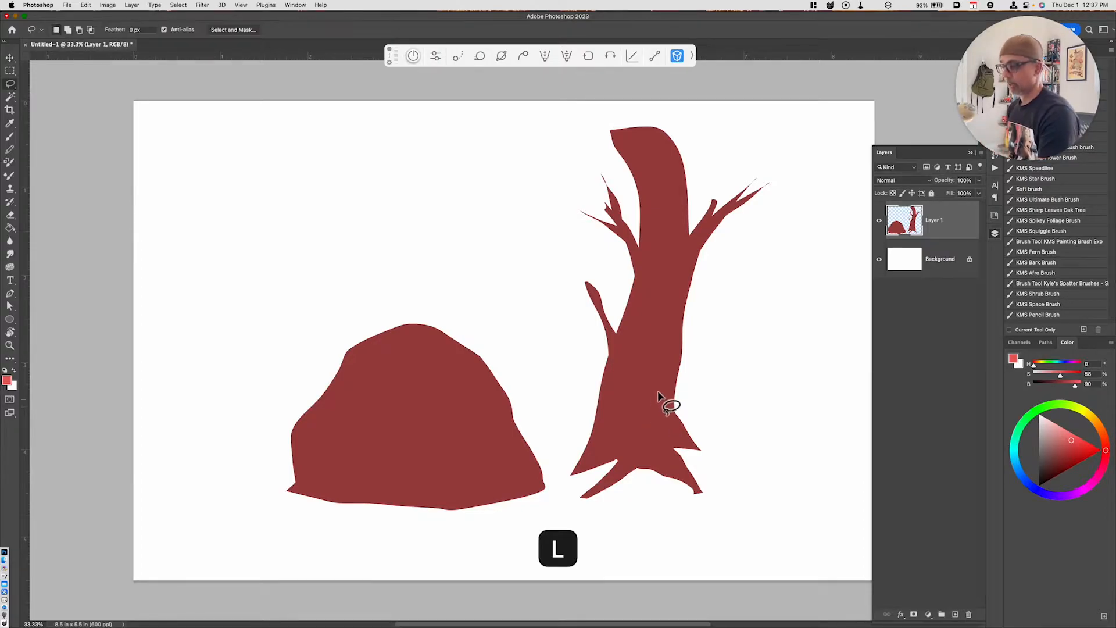
pyautogui.moveTo(662, 133); pyautogui.dragTo(687, 280)
pyautogui.moveTo(682, 232)
pyautogui.mouseDown()
pyautogui.moveTo(680, 331)
pyautogui.moveTo(690, 257)
pyautogui.moveTo(661, 435)
pyautogui.mouseUp()
pyautogui.moveTo(666, 293)
pyautogui.mouseDown()
pyautogui.moveTo(662, 441)
pyautogui.moveTo(668, 354)
pyautogui.moveTo(647, 144)
pyautogui.moveTo(660, 343)
pyautogui.moveTo(654, 275)
pyautogui.moveTo(643, 281)
pyautogui.moveTo(606, 473)
pyautogui.mouseUp()
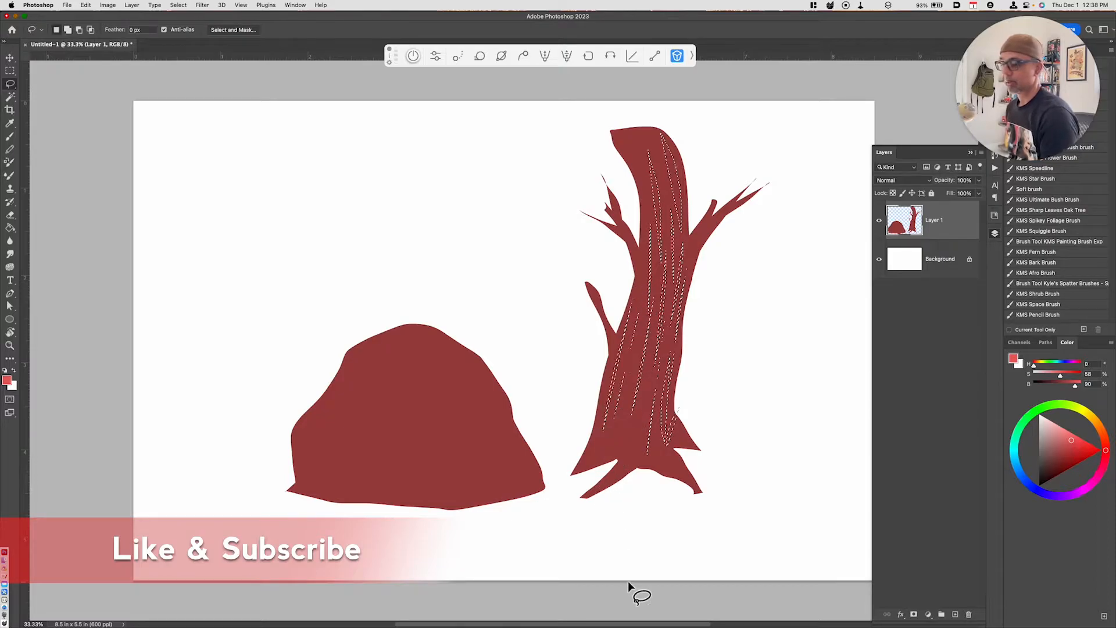
pyautogui.press('super+j')
pyautogui.press('super+u')
pyautogui.moveTo(866, 475); pyautogui.dragTo(872, 477)
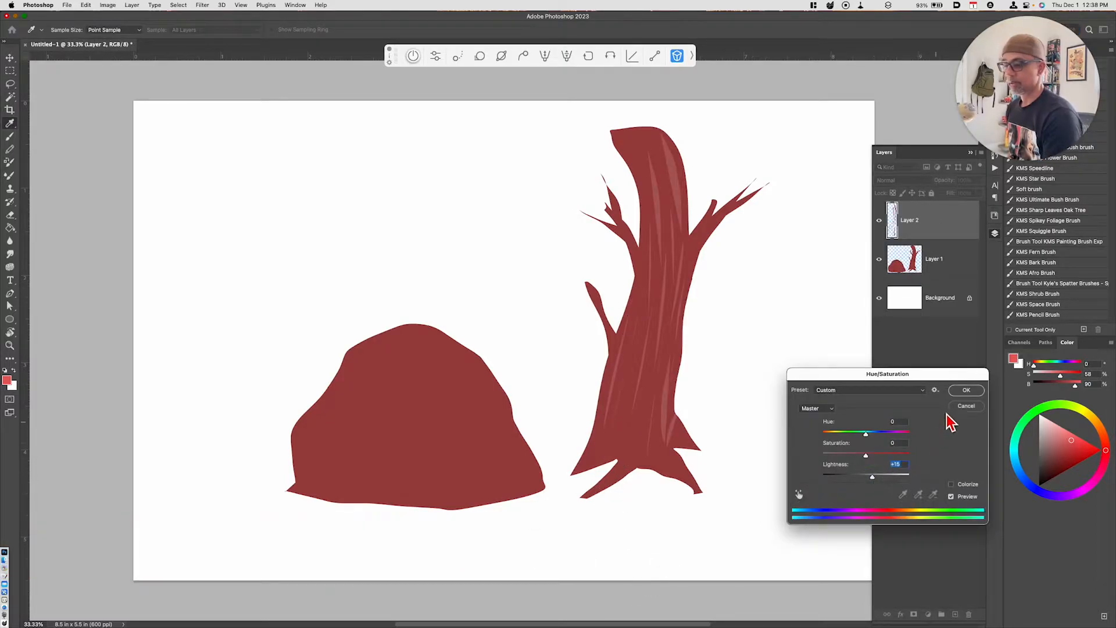
pyautogui.click(964, 392)
# - Lasso curved streaks across the roots, copy them from Layer 1 to a new layer and lighten them to about +26
pyautogui.press('l')
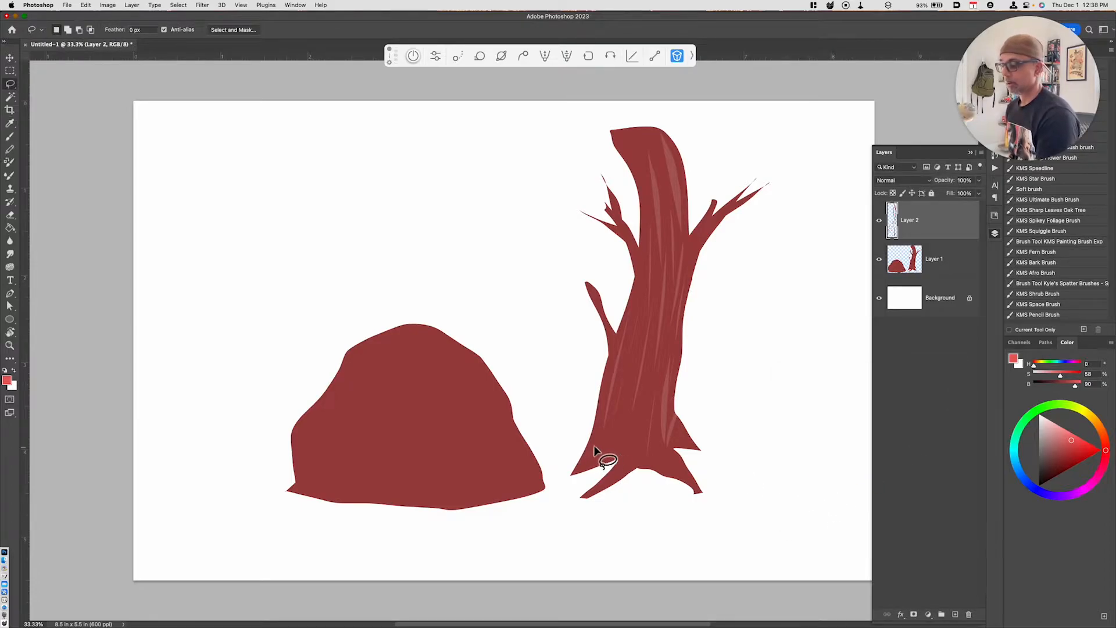
pyautogui.moveTo(609, 456)
pyautogui.mouseDown()
pyautogui.moveTo(588, 446)
pyautogui.moveTo(602, 464)
pyautogui.mouseUp()
pyautogui.moveTo(617, 465)
pyautogui.mouseDown()
pyautogui.moveTo(641, 454)
pyautogui.moveTo(617, 470)
pyautogui.moveTo(670, 465)
pyautogui.moveTo(657, 471)
pyautogui.mouseUp()
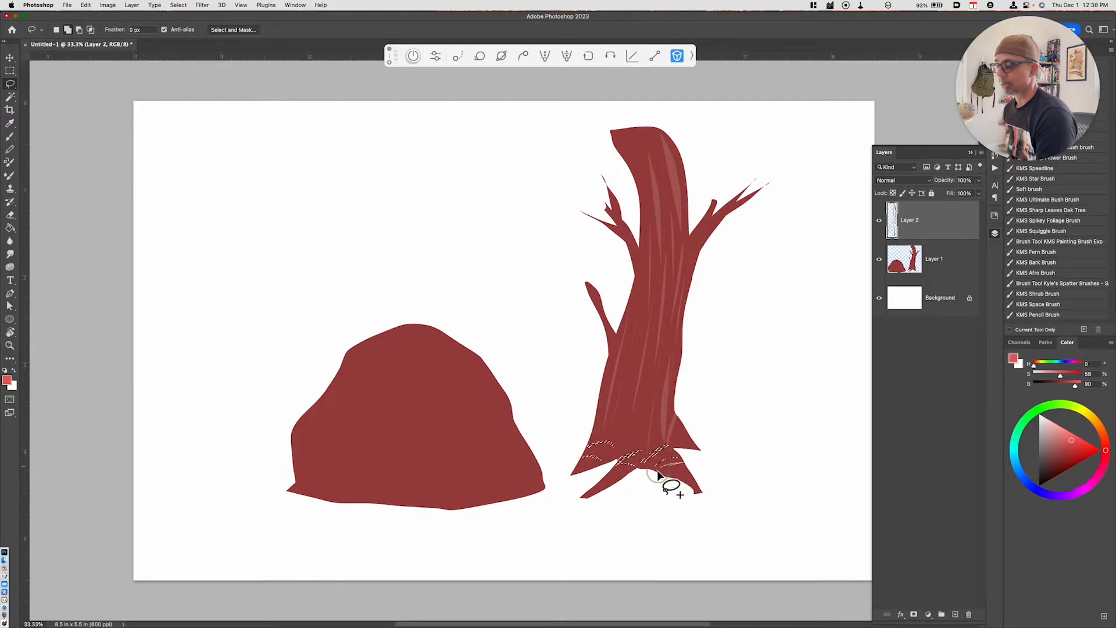
pyautogui.click(929, 265)
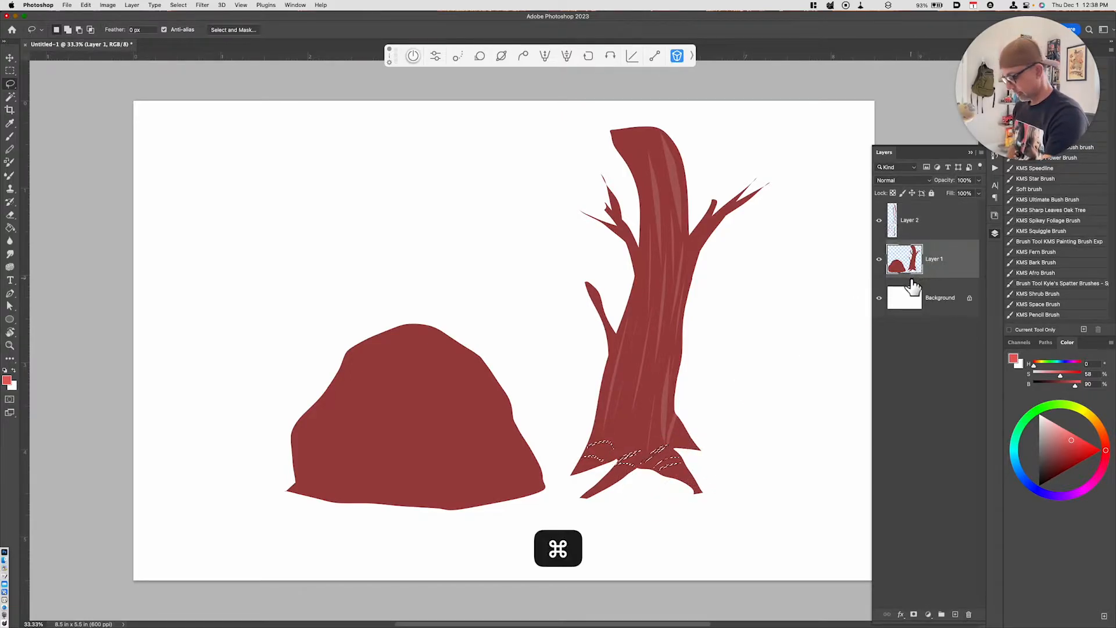
pyautogui.press('super+j')
pyautogui.press('super+u')
pyautogui.click(883, 477)
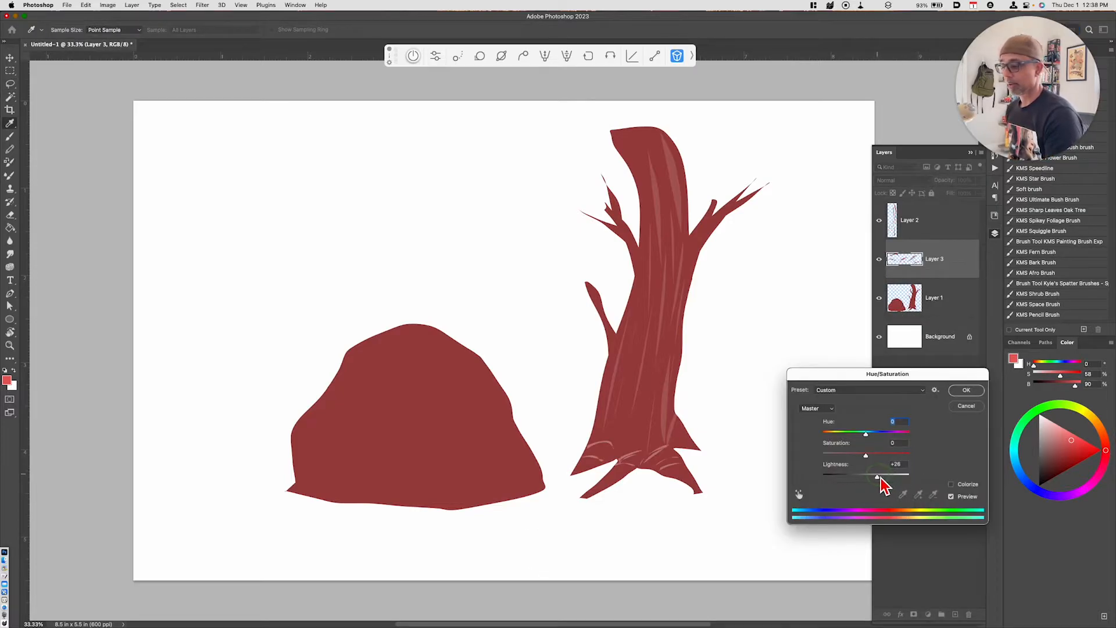
pyautogui.click(967, 390)
# - Sample the light bark colour from the trunk and brush thin highlight streaks along the branches and trunk on Layer 3
pyautogui.press('i')
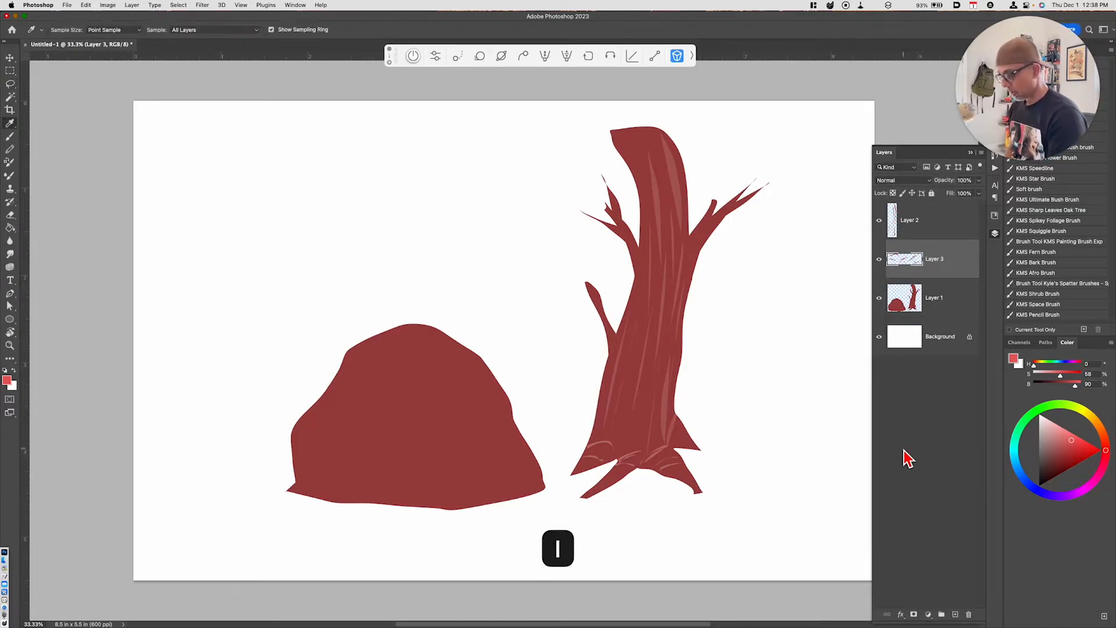
pyautogui.click(666, 413)
pyautogui.press('b')
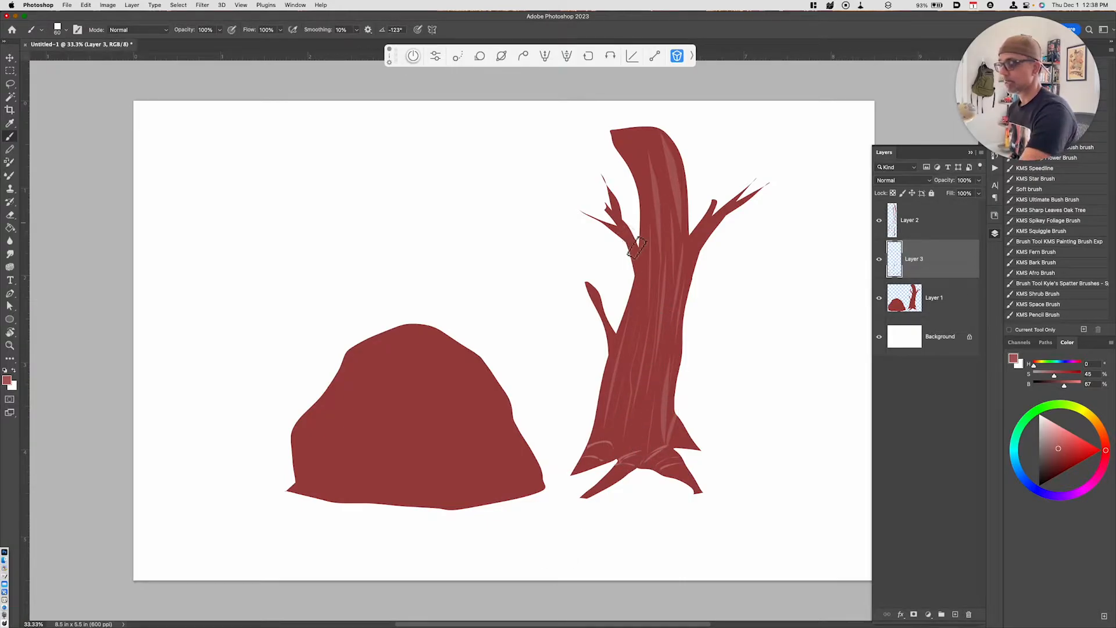
pyautogui.moveTo(727, 222)
pyautogui.mouseDown()
pyautogui.moveTo(712, 230)
pyautogui.moveTo(682, 314)
pyautogui.mouseUp()
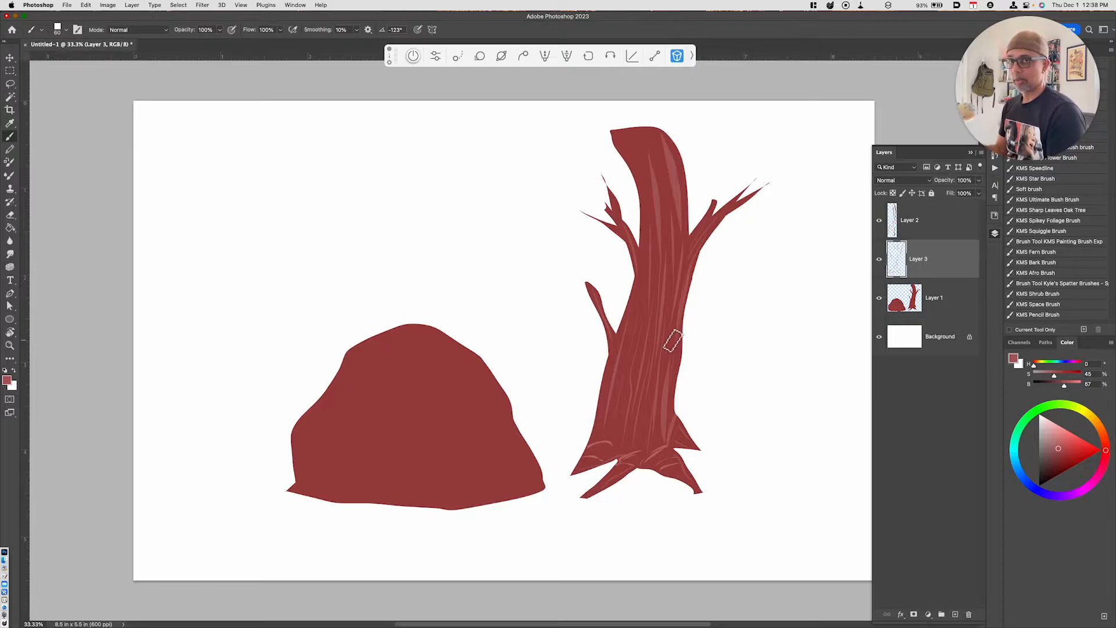
# - Select the boulder on Layer 1, reduce its saturation to -85 and deselect
pyautogui.click(945, 306)
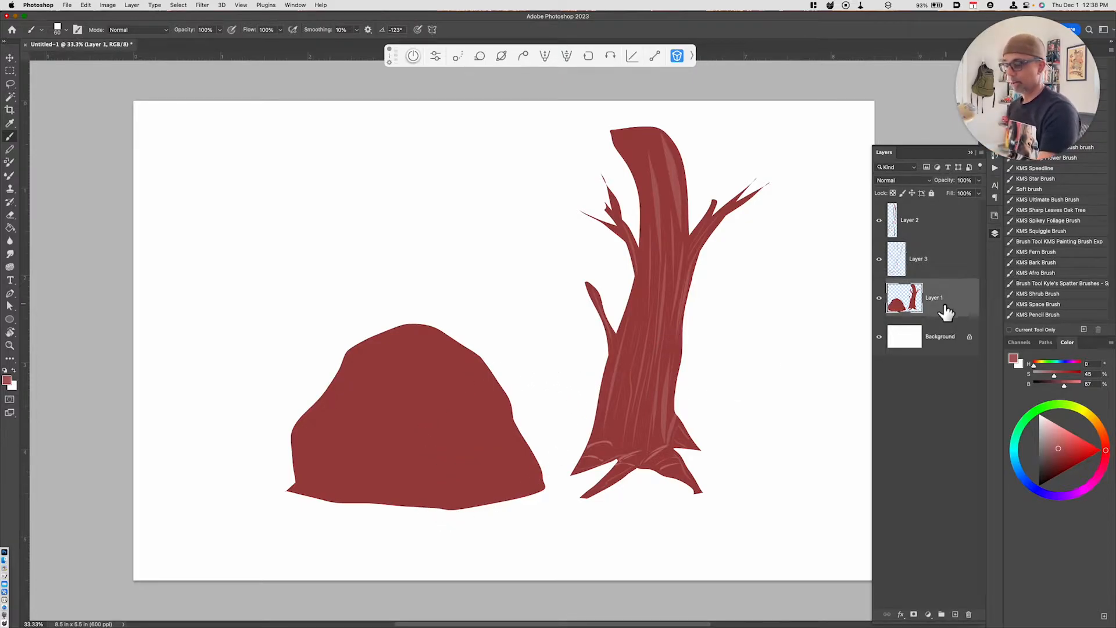
pyautogui.press('l')
pyautogui.moveTo(532, 391)
pyautogui.mouseDown()
pyautogui.moveTo(564, 483)
pyautogui.moveTo(376, 541)
pyautogui.moveTo(253, 392)
pyautogui.moveTo(518, 337)
pyautogui.mouseUp()
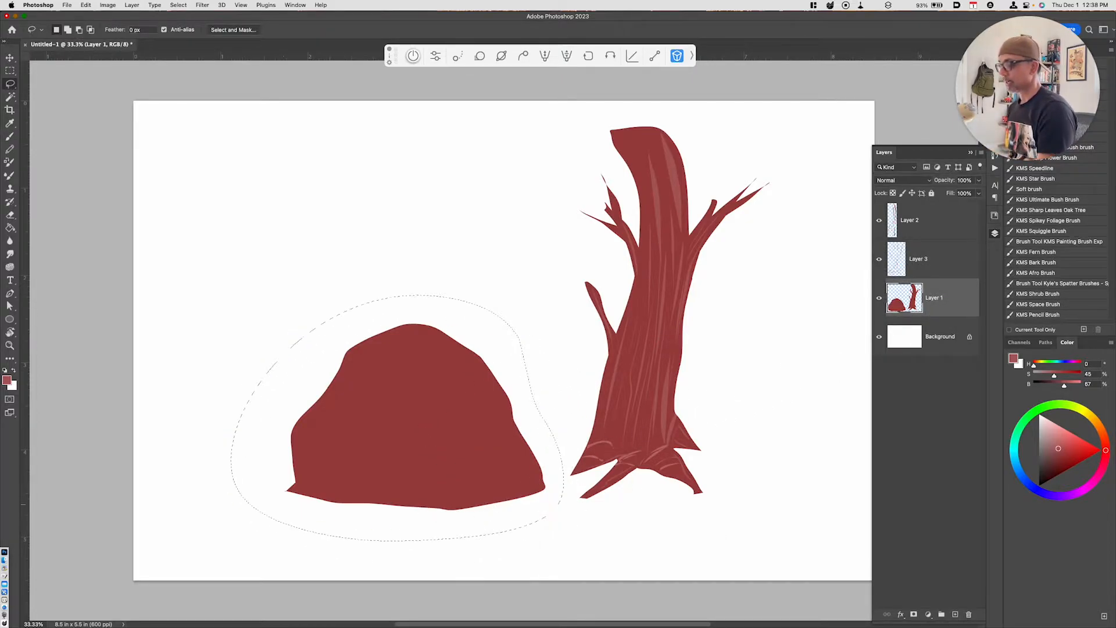
pyautogui.press('cmd+u')
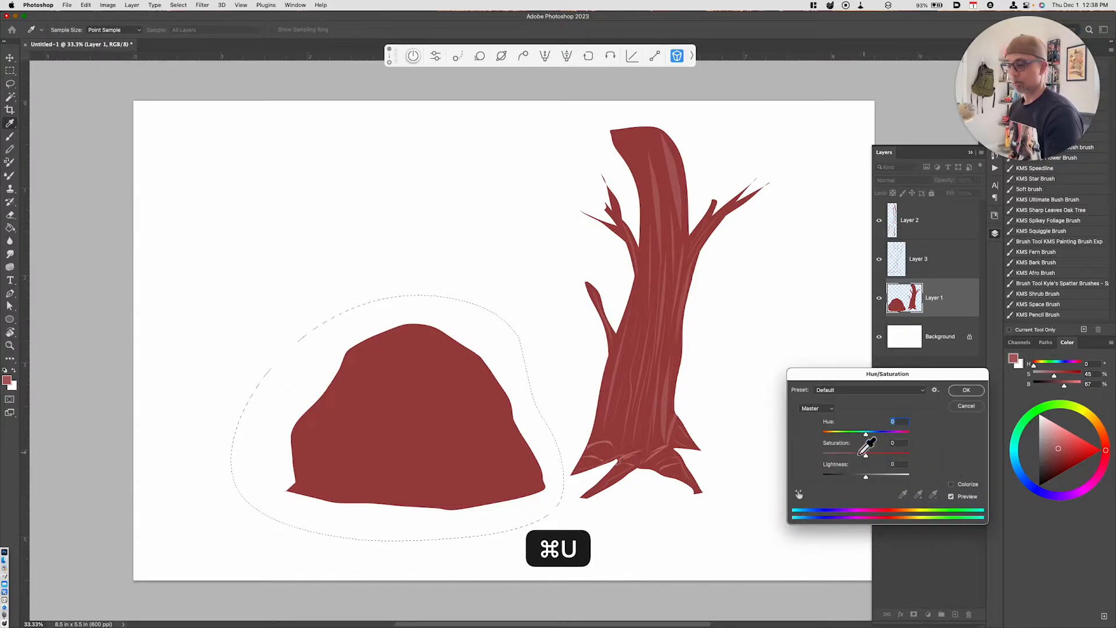
pyautogui.click(837, 455)
pyautogui.moveTo(847, 458); pyautogui.dragTo(829, 457)
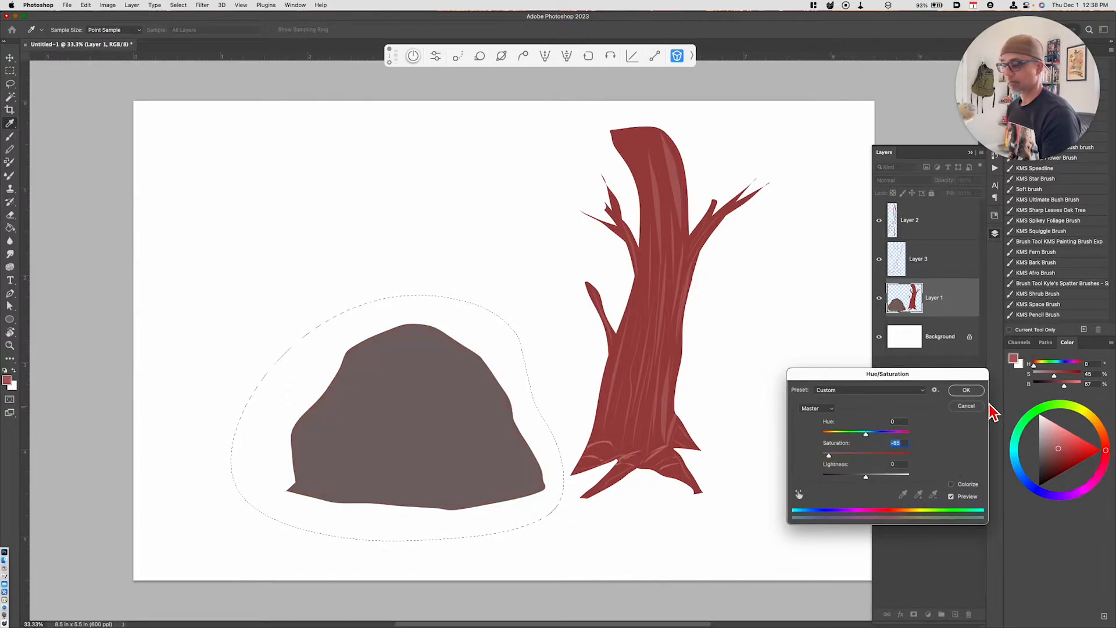
pyautogui.click(963, 391)
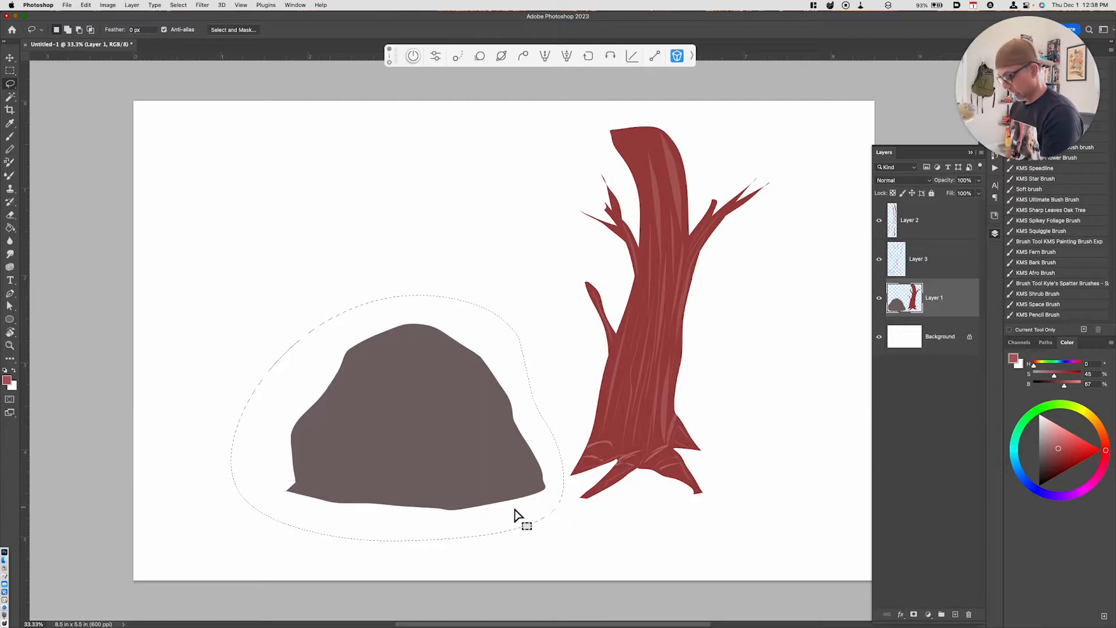
pyautogui.press('cmd+d')
# - Lasso thin curved streaks across the boulder, copy them to a new layer and lower their lightness to about -18
pyautogui.press('l')
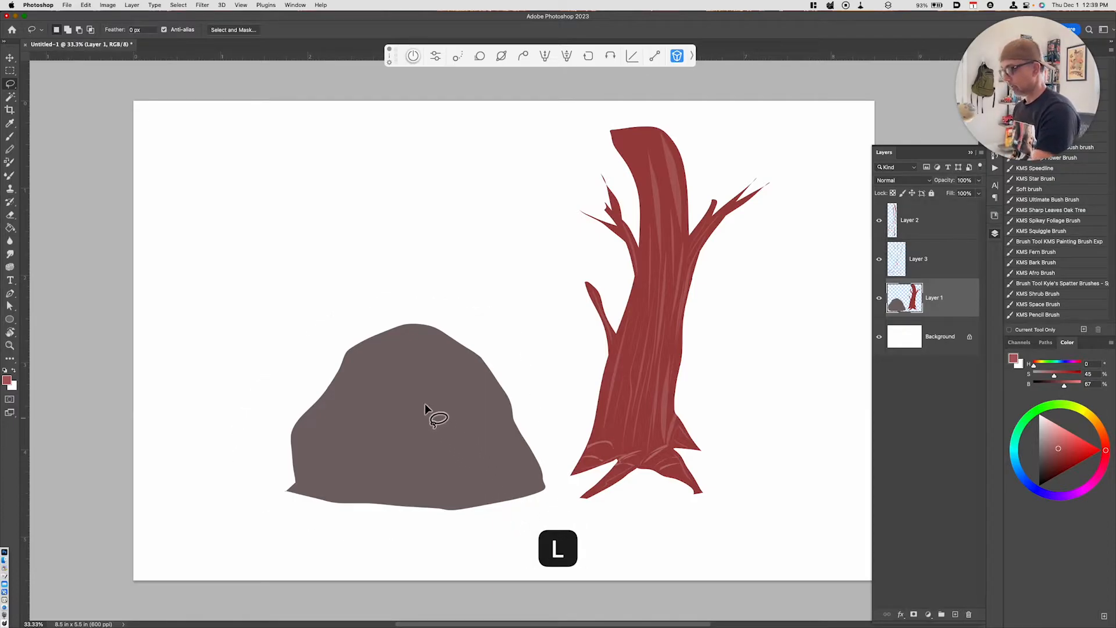
pyautogui.moveTo(351, 358)
pyautogui.mouseDown()
pyautogui.moveTo(409, 372)
pyautogui.moveTo(356, 381)
pyautogui.moveTo(469, 386)
pyautogui.moveTo(339, 385)
pyautogui.moveTo(428, 403)
pyautogui.moveTo(337, 401)
pyautogui.moveTo(456, 423)
pyautogui.moveTo(346, 411)
pyautogui.moveTo(341, 436)
pyautogui.moveTo(490, 448)
pyautogui.moveTo(304, 429)
pyautogui.moveTo(451, 478)
pyautogui.moveTo(324, 448)
pyautogui.moveTo(349, 487)
pyautogui.moveTo(490, 487)
pyautogui.moveTo(274, 516)
pyautogui.mouseUp()
pyautogui.moveTo(461, 367); pyautogui.dragTo(468, 356)
pyautogui.press('super')
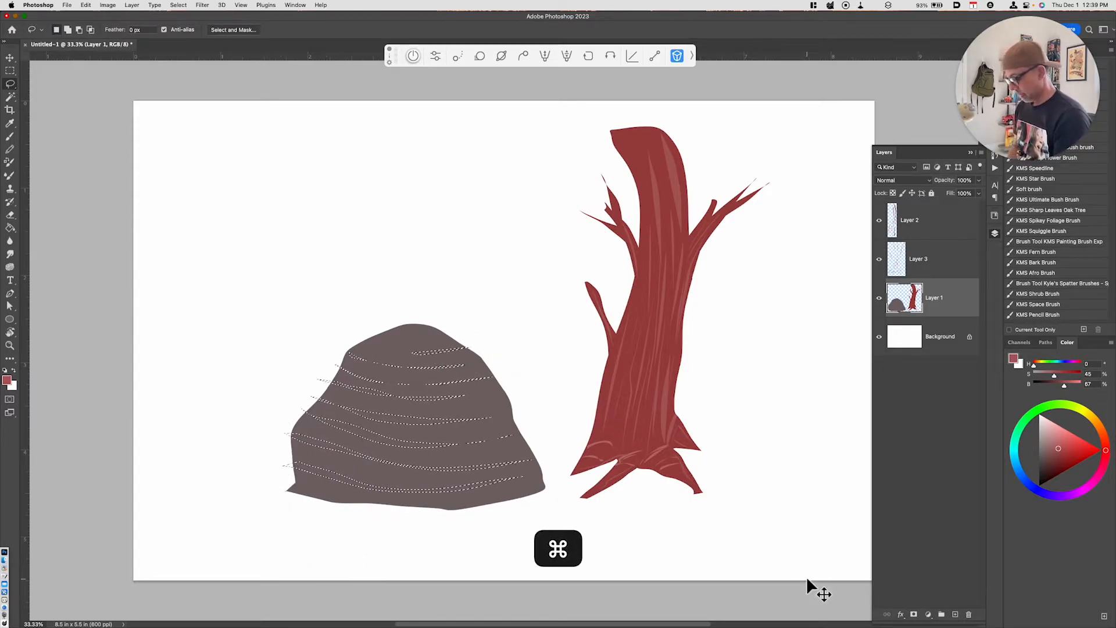
pyautogui.press('super+j')
pyautogui.press('super+u')
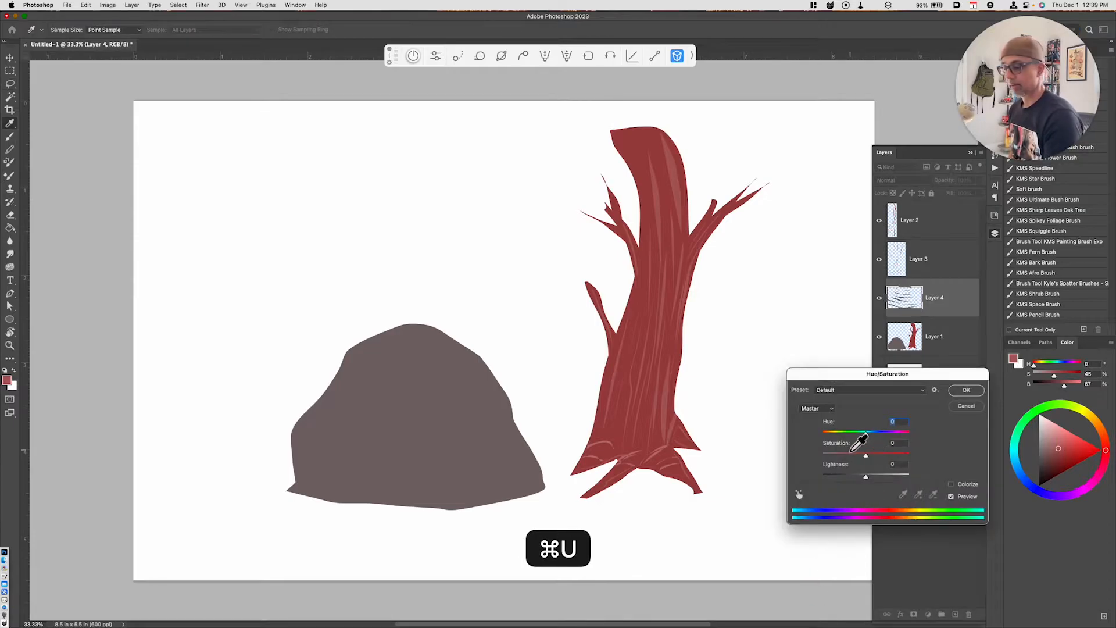
pyautogui.click(859, 478)
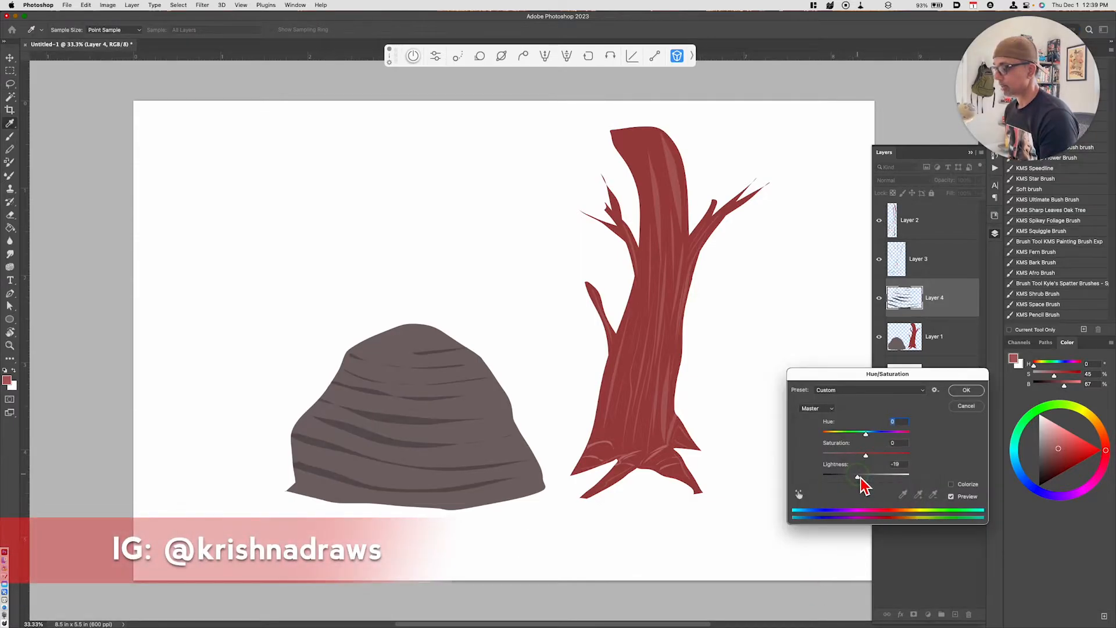
pyautogui.click(964, 392)
# - Sample the dark streak colour from the boulder and brush small specks over its surface on Layer 4
pyautogui.press('i')
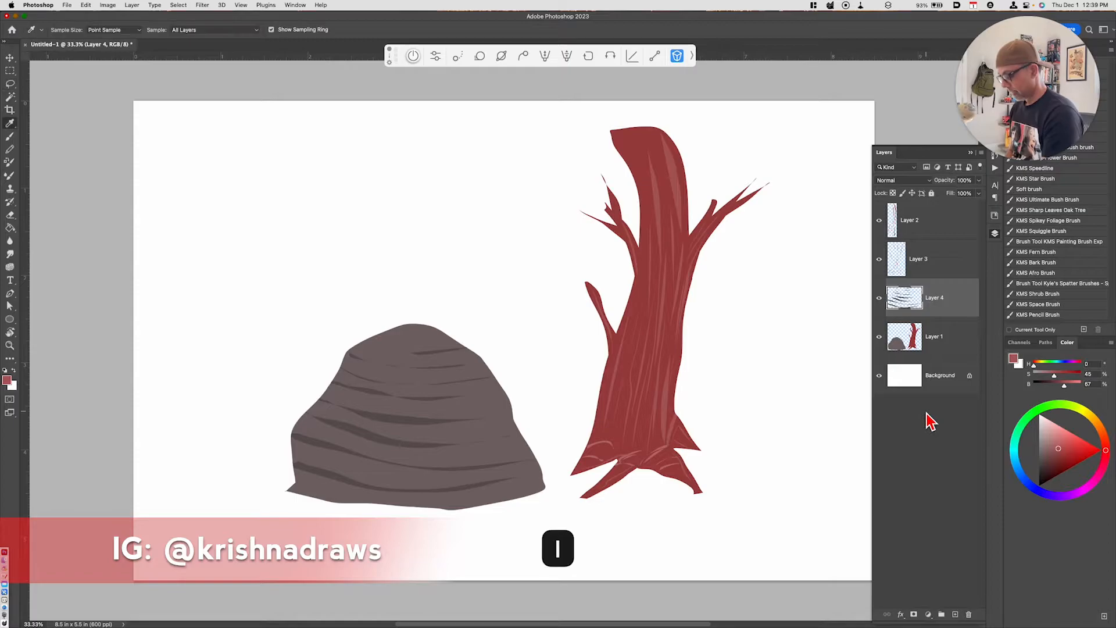
pyautogui.click(419, 424)
pyautogui.press('b')
pyautogui.click(435, 345)
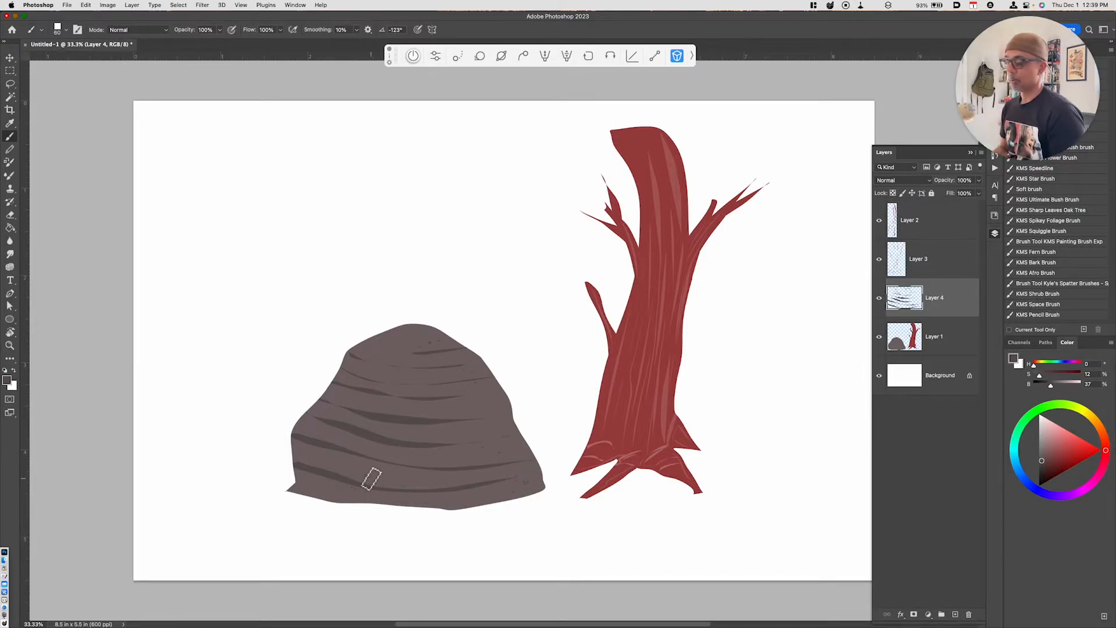
# - Group Layers 1 to 4 and hide the group
pyautogui.click(935, 340)
pyautogui.keyDown('shift'); pyautogui.click(937, 233); pyautogui.keyUp('shift')
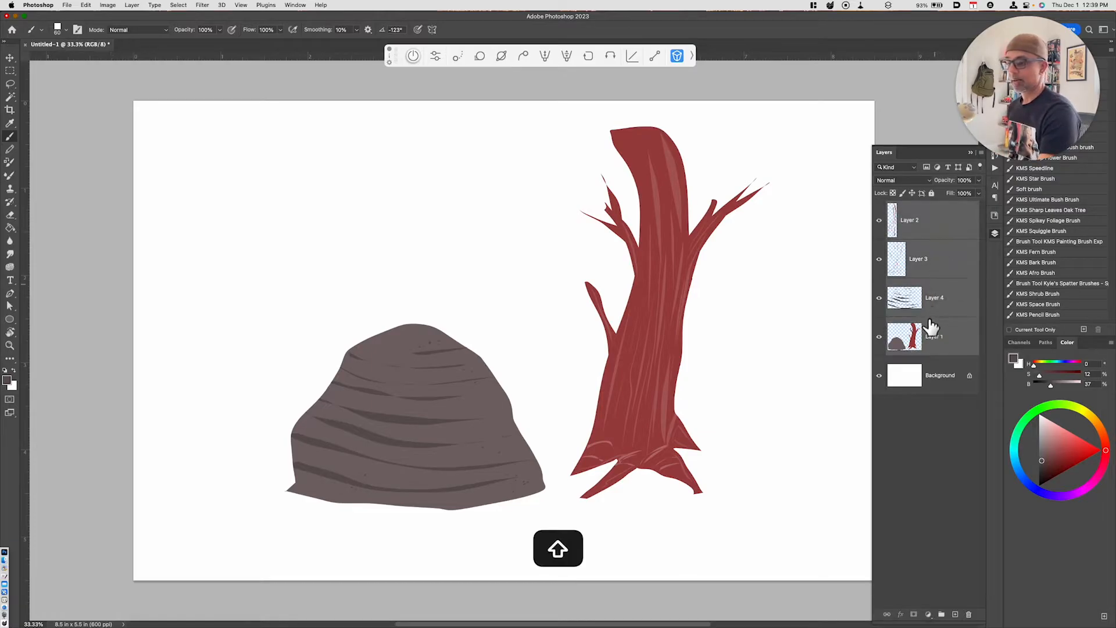
pyautogui.press('super+g')
pyautogui.click(879, 207)
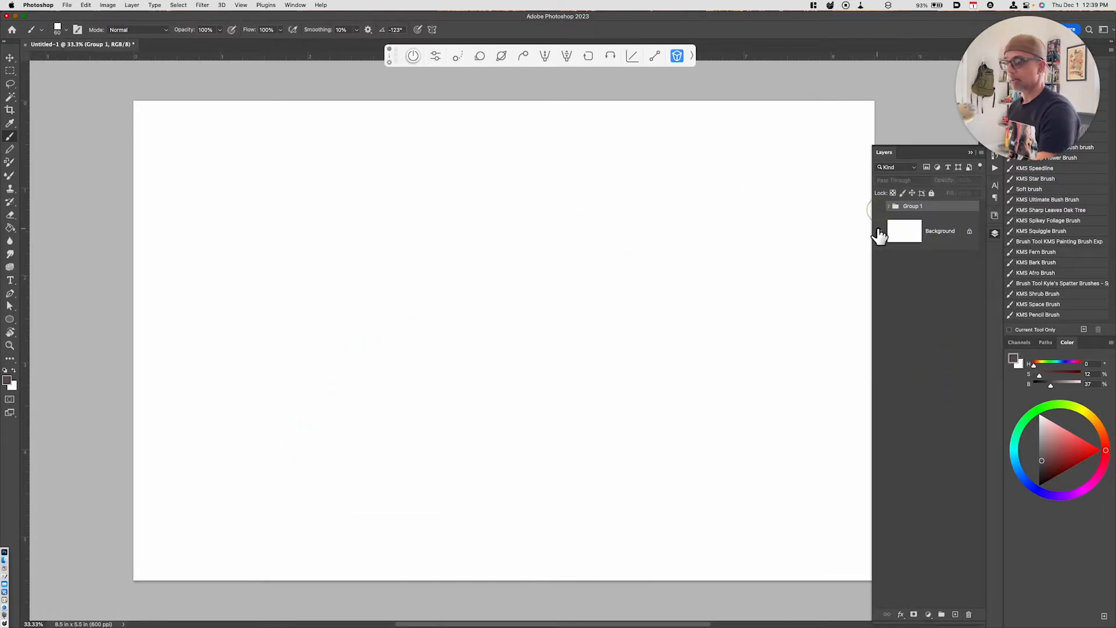
# - Select a narrow leaning post with a slanted top near the canvas centre, using the Polygonal Lasso
pyautogui.moveTo(10, 83); pyautogui.dragTo(70, 98)
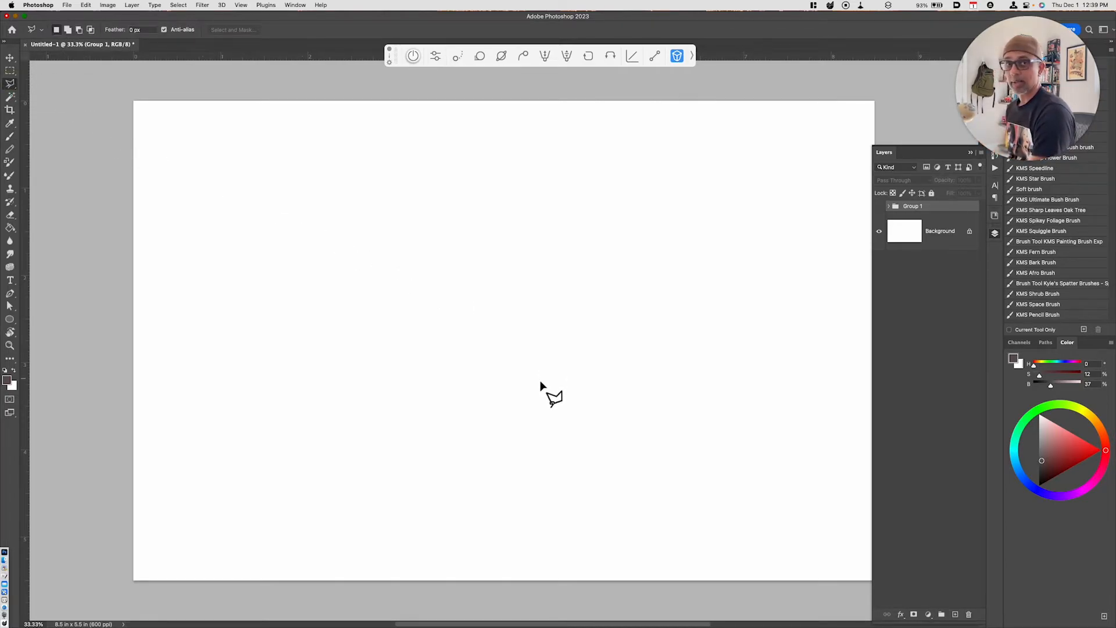
pyautogui.click(418, 501)
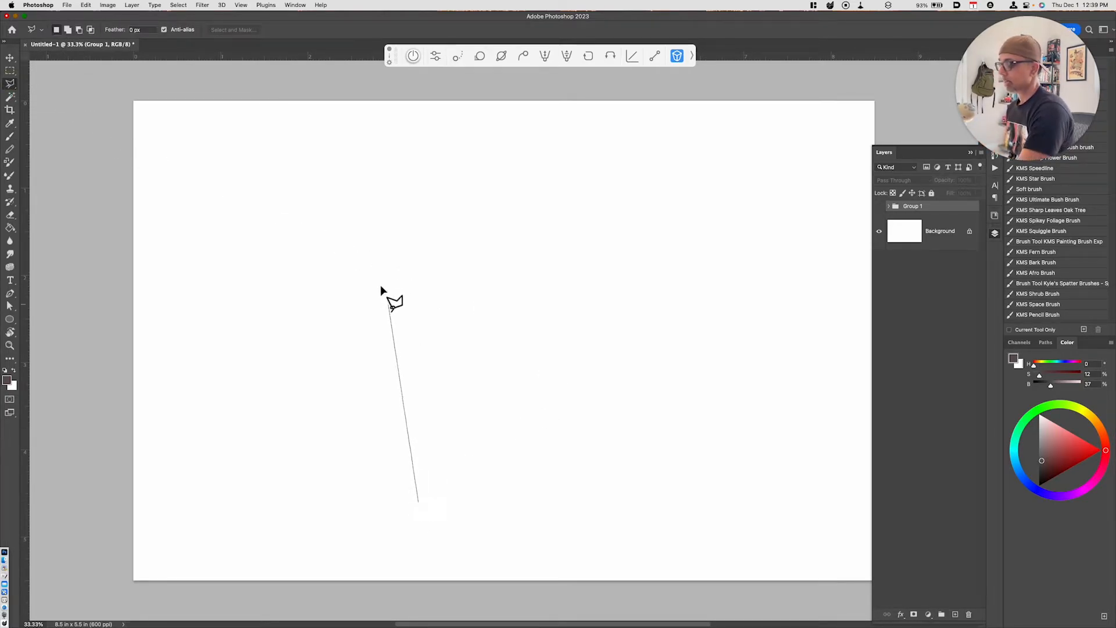
pyautogui.click(372, 269)
pyautogui.click(401, 245)
pyautogui.click(458, 496)
pyautogui.click(418, 502)
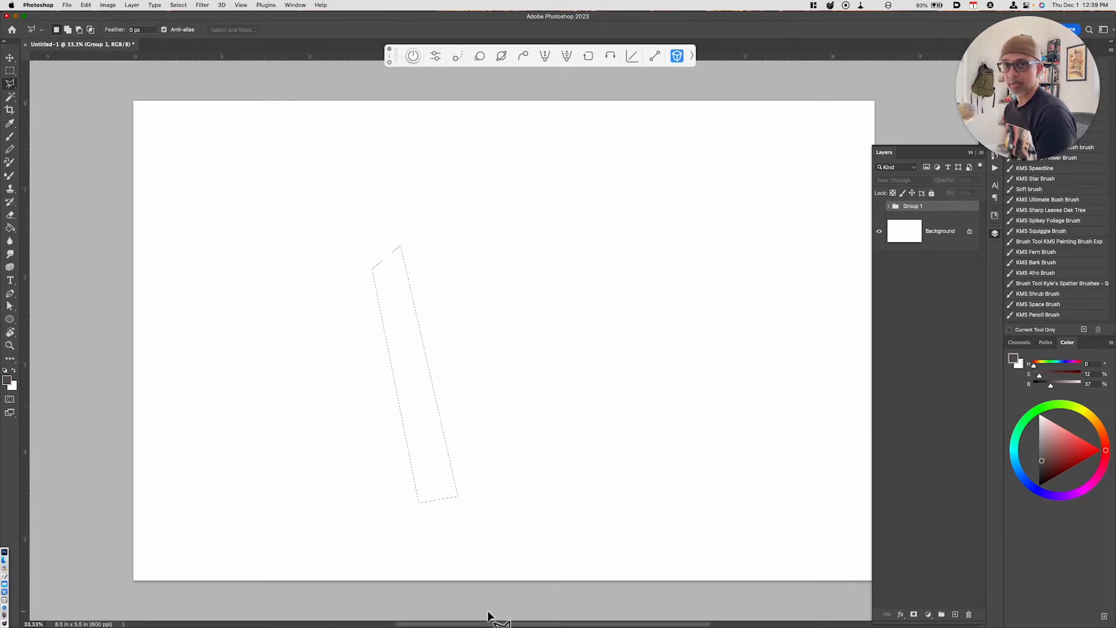
# - Create a new layer and add a tapered diagonal brace rising from the post to the Polygonal Lasso selection
pyautogui.hotkey('alt', 'shift')
pyautogui.press('alt+shift+super+n')
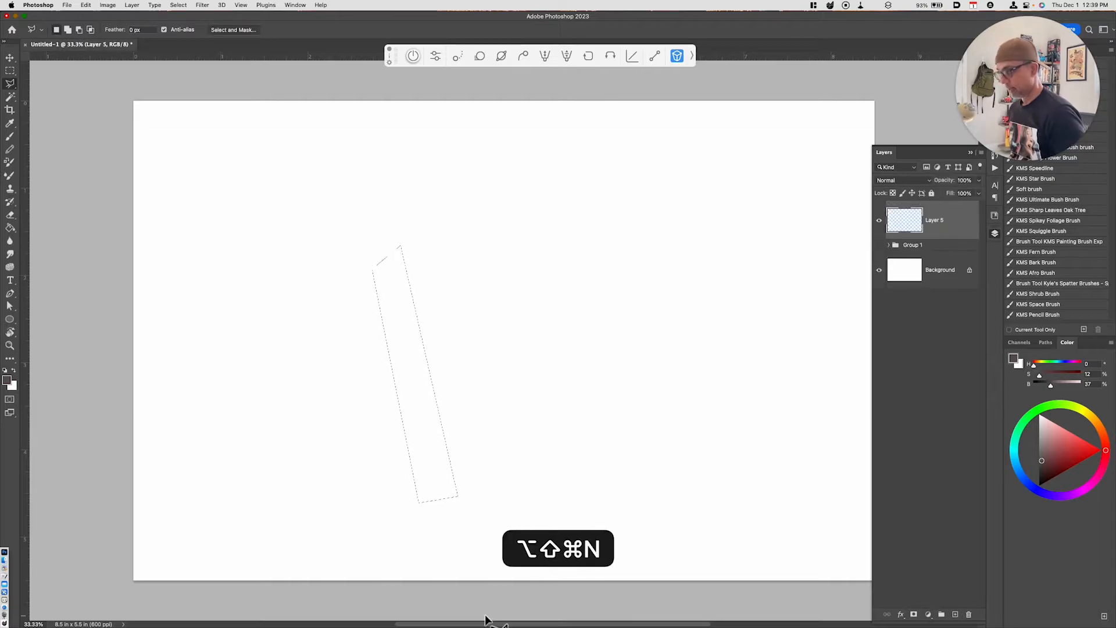
pyautogui.press('shift')
pyautogui.click(412, 335)
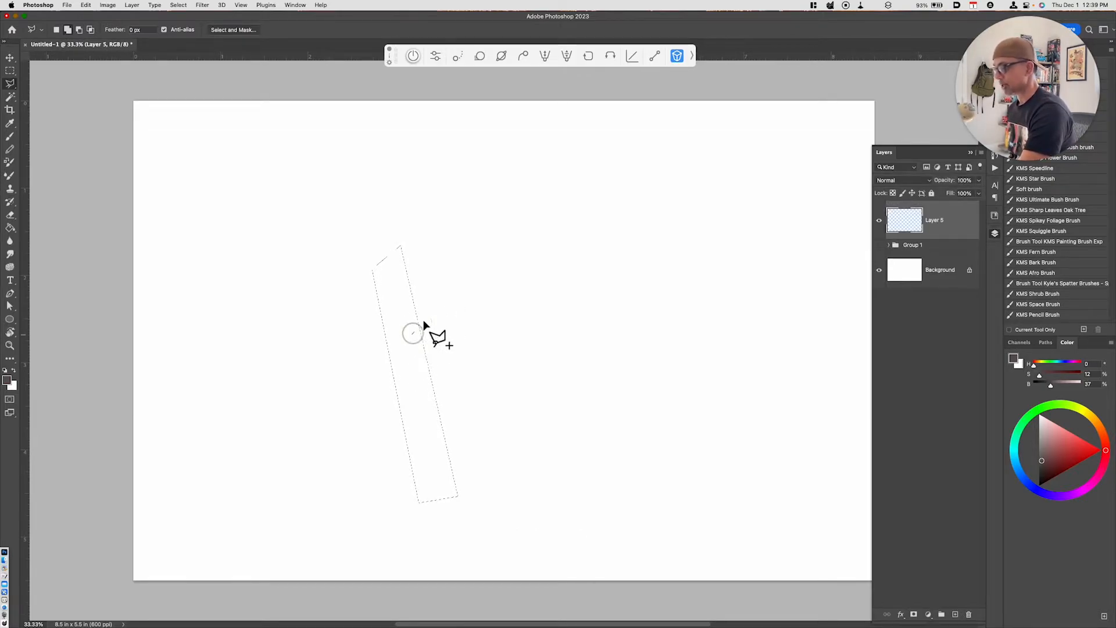
pyautogui.click(499, 202)
pyautogui.click(515, 232)
pyautogui.click(418, 350)
pyautogui.click(417, 348)
# - Add a taller leaning post that crosses the diagonal brace's upper end to the selection
pyautogui.click(527, 515)
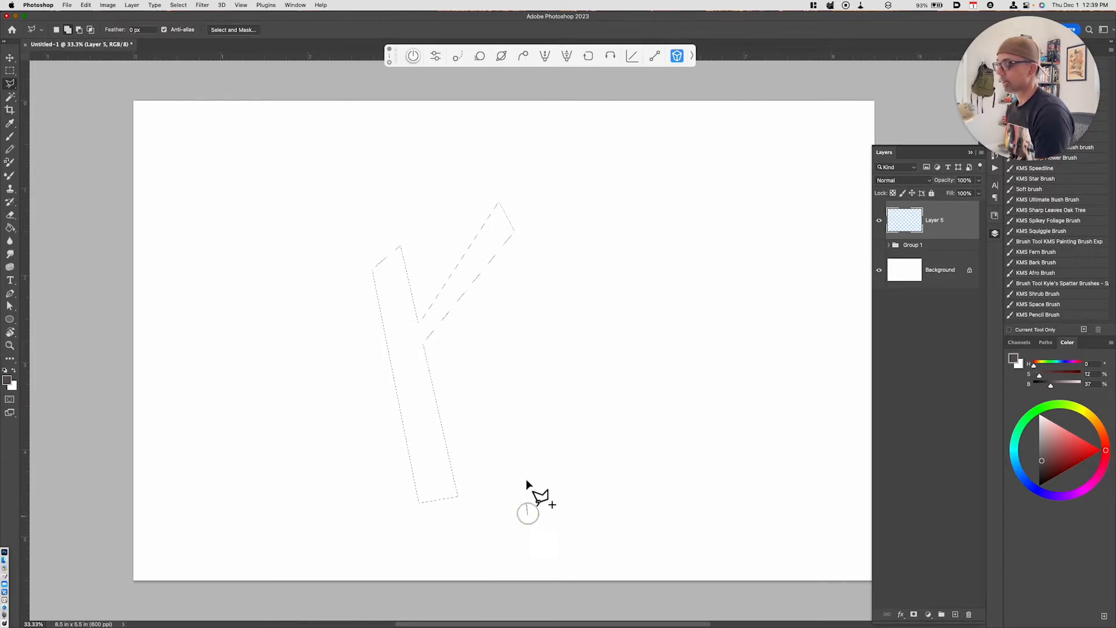
pyautogui.click(478, 147)
pyautogui.click(523, 129)
pyautogui.click(559, 545)
pyautogui.click(528, 538)
pyautogui.click(527, 514)
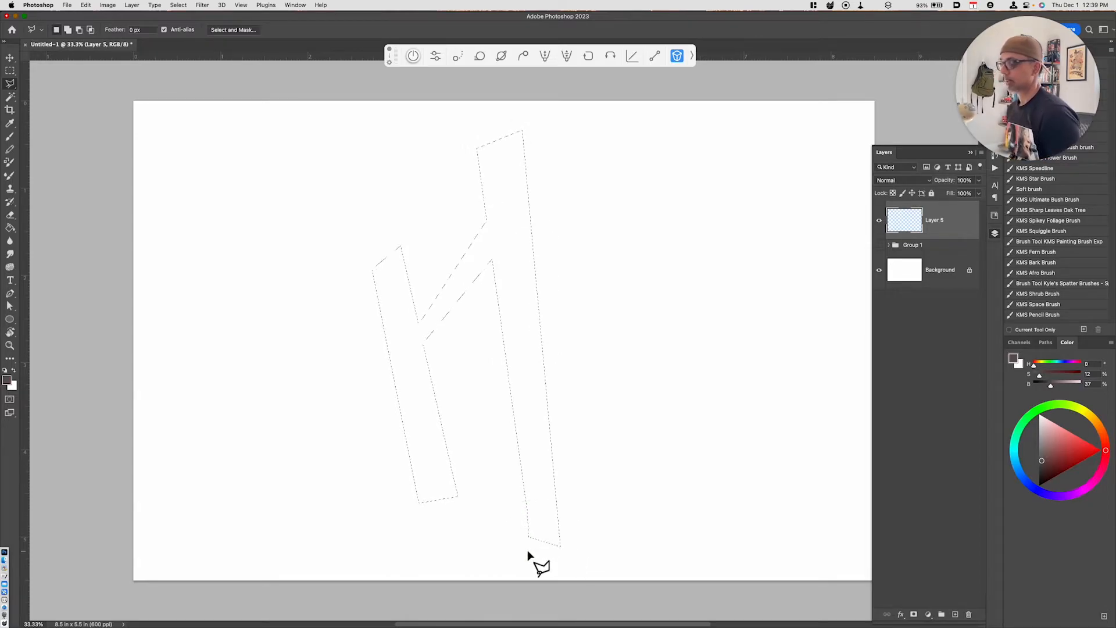
# - Add a tapered crossbar joining the lower parts of the two posts to the selection
pyautogui.keyDown('shift'); pyautogui.click(433, 441); pyautogui.keyUp('shift')
pyautogui.click(528, 446)
pyautogui.click(528, 472)
pyautogui.doubleClick(441, 456)
# - Fill the fence-shaped selection on Layer 5 with red (H 0, S 58, B 80) and deselect
pyautogui.click(1058, 450)
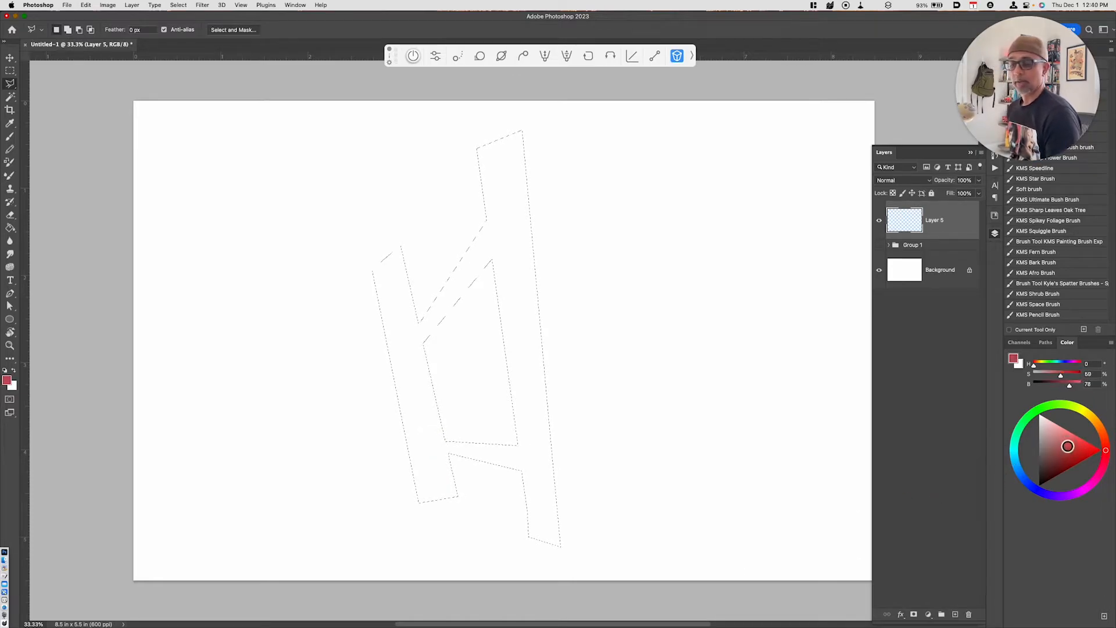
pyautogui.hotkey('alt', 'BackSpace')
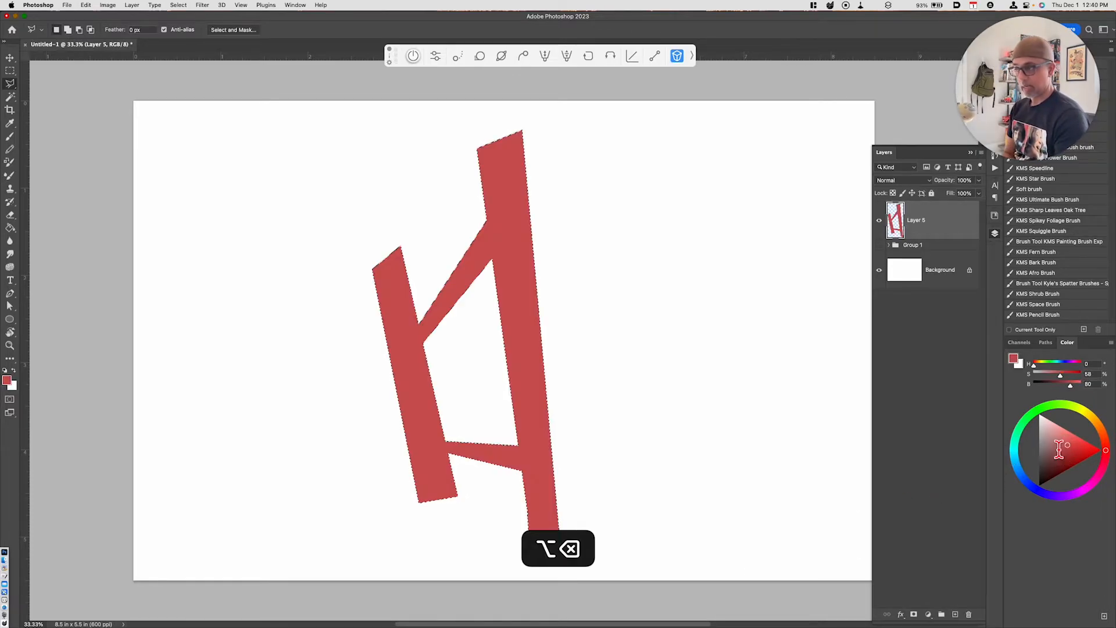
pyautogui.press('super+d')
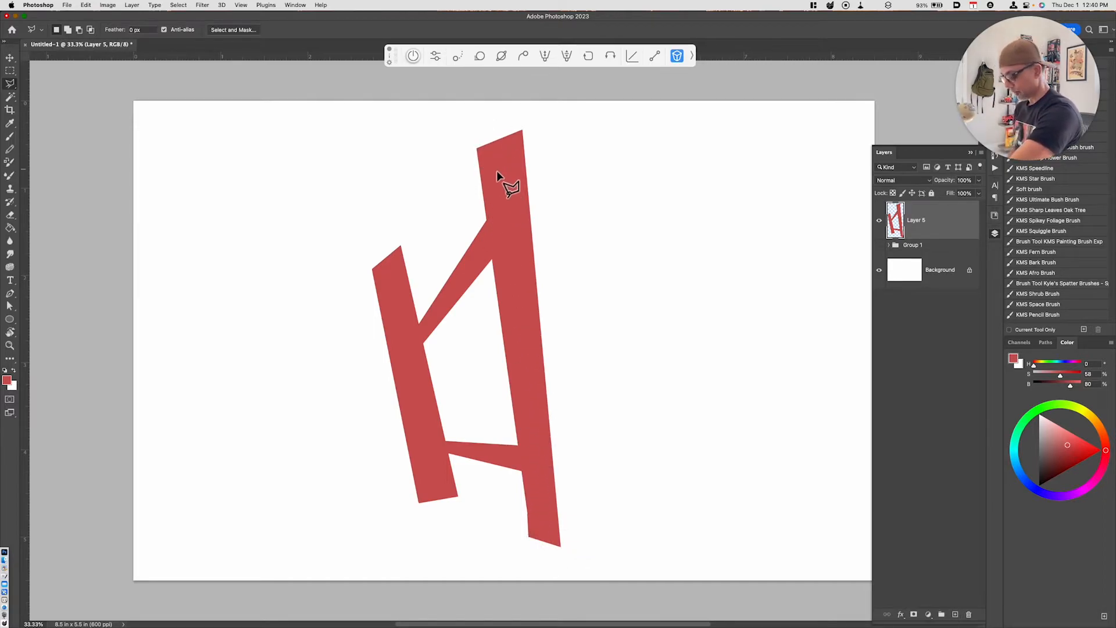
# - Round off the tops of both posts by cutting away curved freehand Lasso selections
pyautogui.press('l')
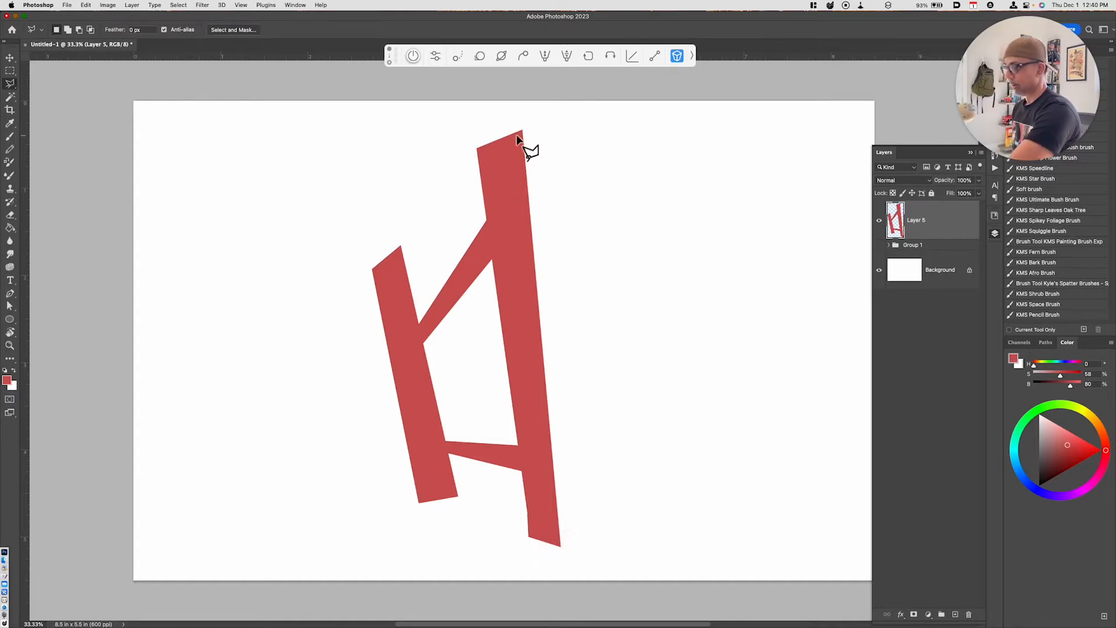
pyautogui.hotkey('shift', 'l')
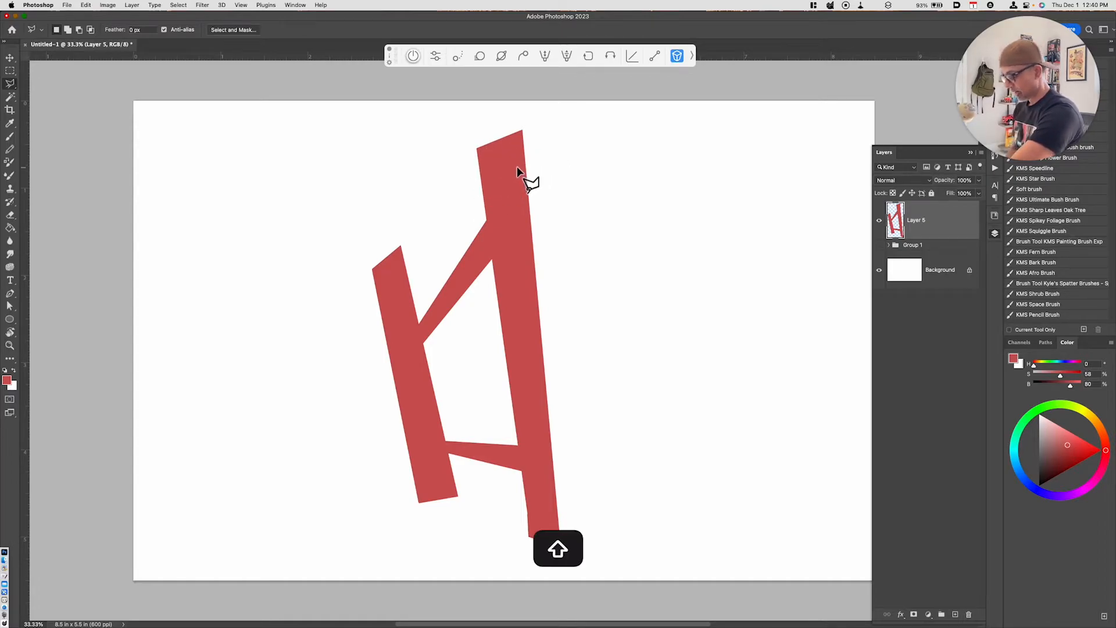
pyautogui.hotkey('shift', 'l')
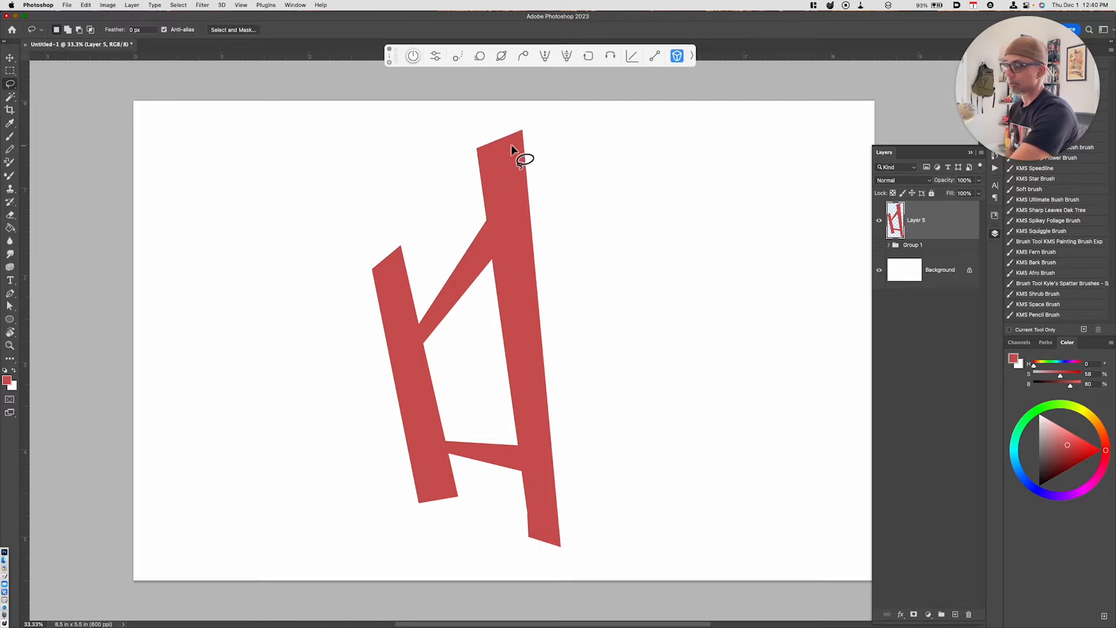
pyautogui.moveTo(478, 156)
pyautogui.mouseDown()
pyautogui.moveTo(543, 149)
pyautogui.moveTo(472, 178)
pyautogui.mouseUp()
pyautogui.press('super+x')
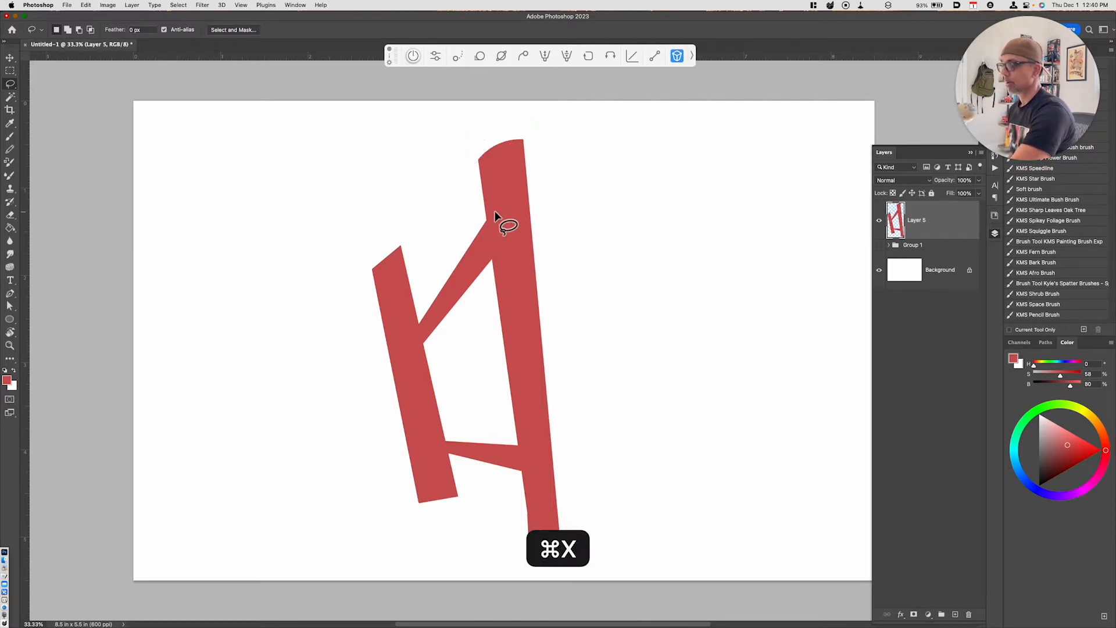
pyautogui.moveTo(401, 317)
pyautogui.mouseDown()
pyautogui.moveTo(378, 294)
pyautogui.moveTo(369, 319)
pyautogui.mouseUp()
pyautogui.press('super+x')
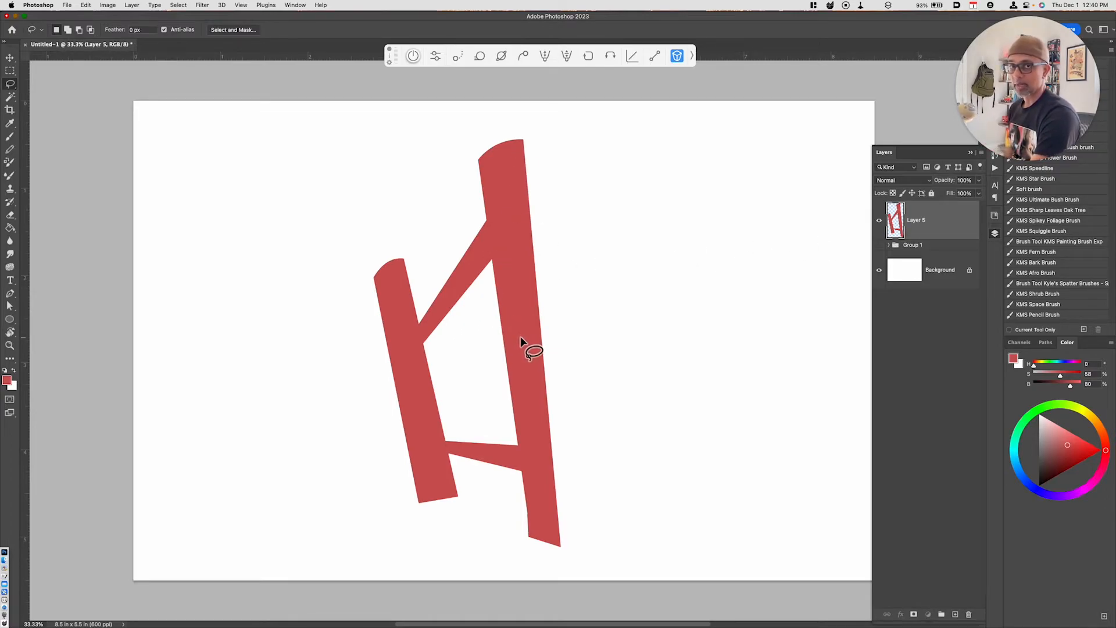
# - Lasso long wood-grain streaks along both posts, copy them to a new layer and lower their lightness to -32
pyautogui.press('shift')
pyautogui.moveTo(512, 146)
pyautogui.mouseDown()
pyautogui.moveTo(522, 300)
pyautogui.moveTo(506, 180)
pyautogui.mouseUp()
pyautogui.moveTo(539, 242)
pyautogui.mouseDown()
pyautogui.moveTo(541, 480)
pyautogui.moveTo(523, 337)
pyautogui.moveTo(553, 449)
pyautogui.moveTo(566, 603)
pyautogui.mouseUp()
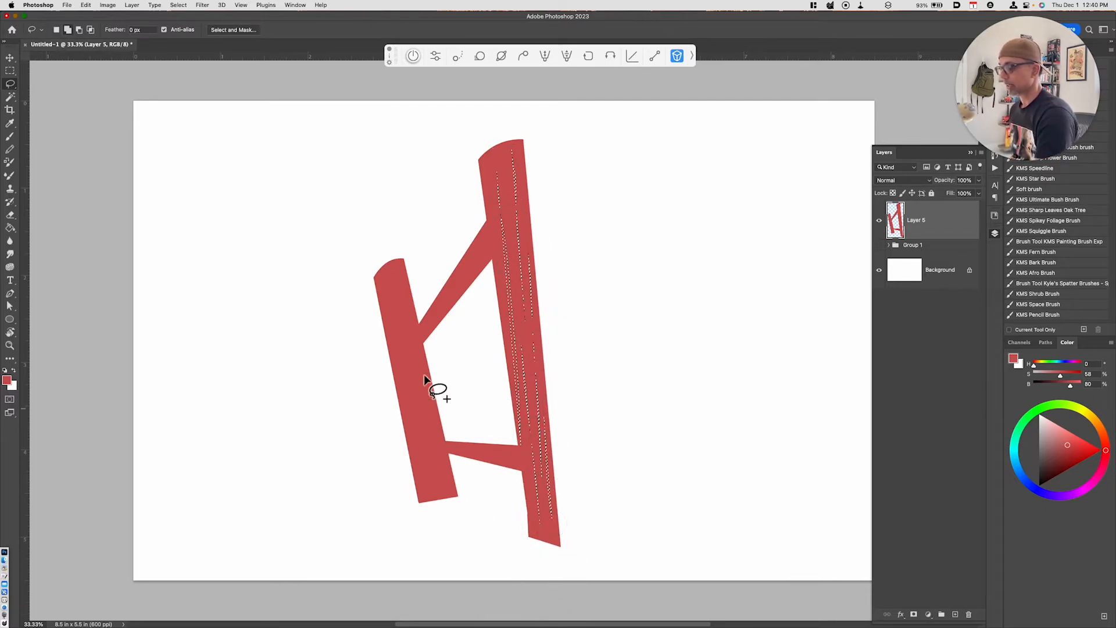
pyautogui.moveTo(390, 279)
pyautogui.mouseDown()
pyautogui.moveTo(442, 518)
pyautogui.moveTo(393, 320)
pyautogui.moveTo(441, 473)
pyautogui.moveTo(420, 346)
pyautogui.mouseUp()
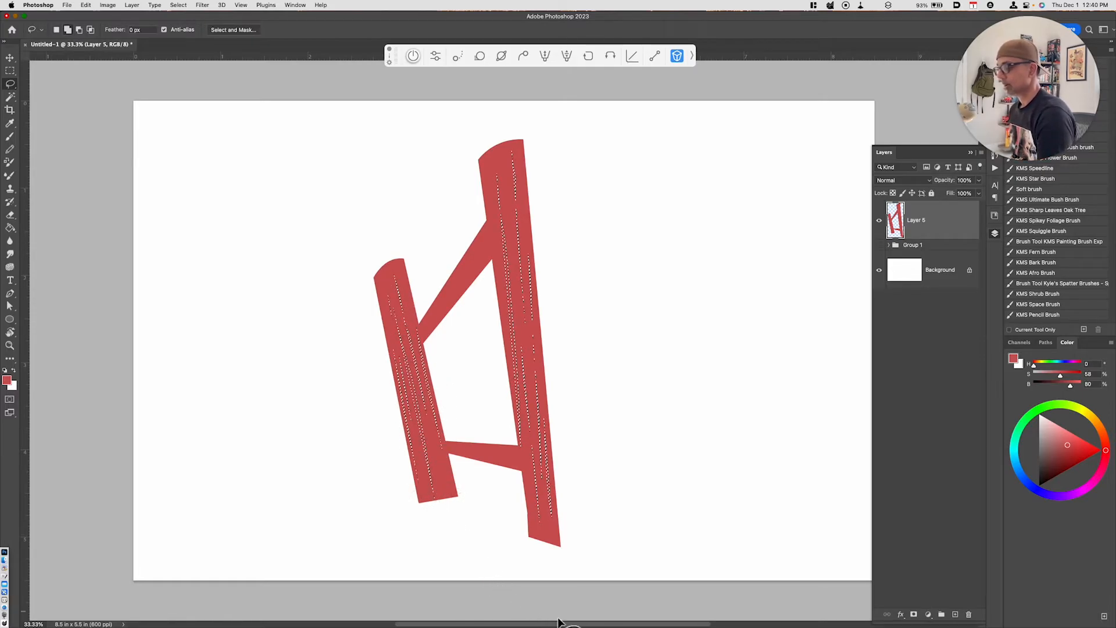
pyautogui.press('super+j')
pyautogui.press('super+u')
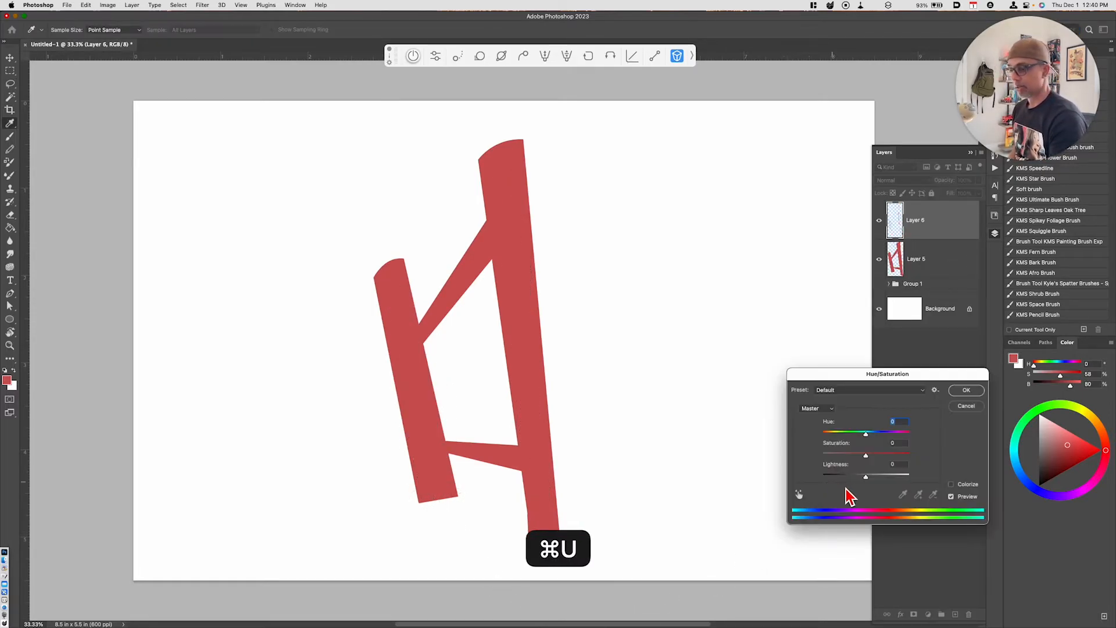
pyautogui.click(854, 477)
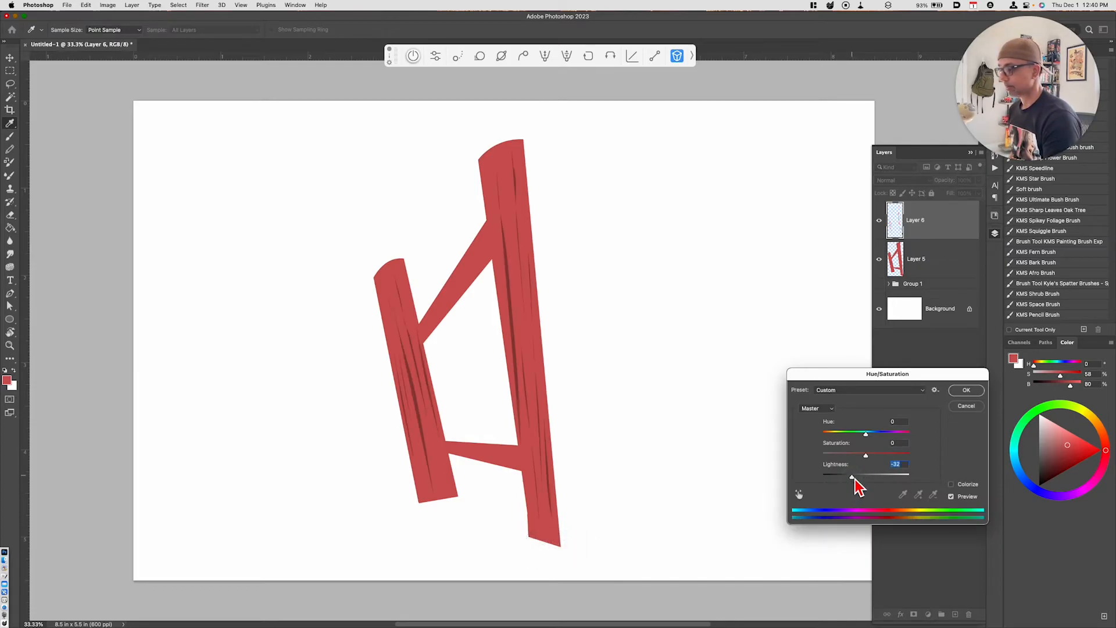
pyautogui.click(967, 391)
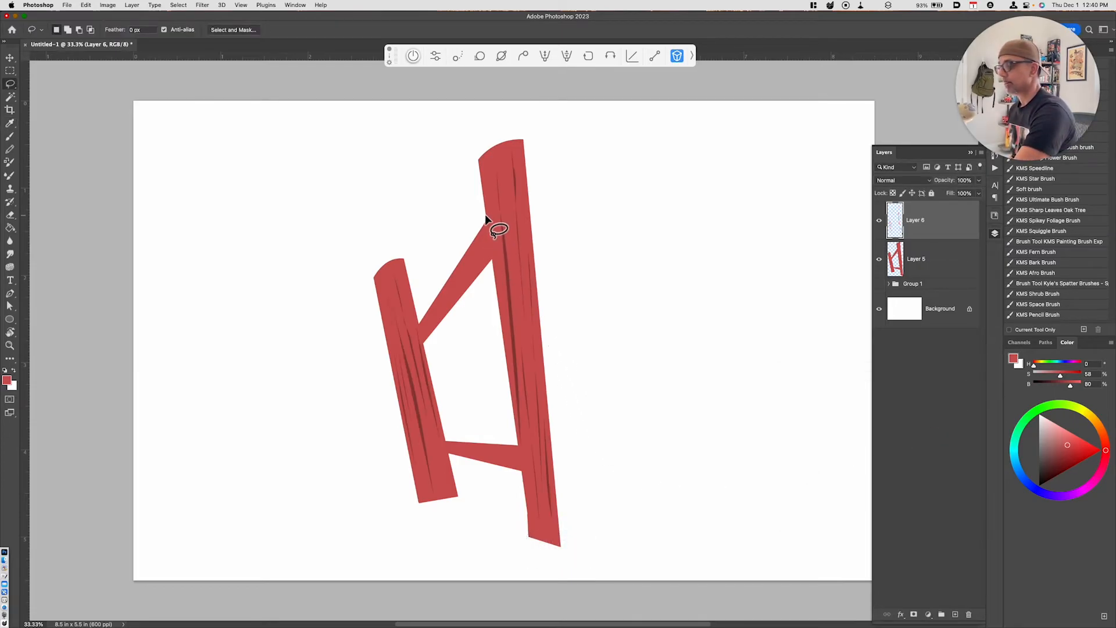
# - Lasso thin shadow slivers where the diagonal brace and the crossbar meet the taller post
pyautogui.moveTo(490, 261); pyautogui.dragTo(492, 264)
pyautogui.press('shift')
pyautogui.moveTo(516, 441)
pyautogui.mouseDown()
pyautogui.moveTo(521, 478)
pyautogui.moveTo(528, 453)
pyautogui.mouseUp()
pyautogui.press('super+z')
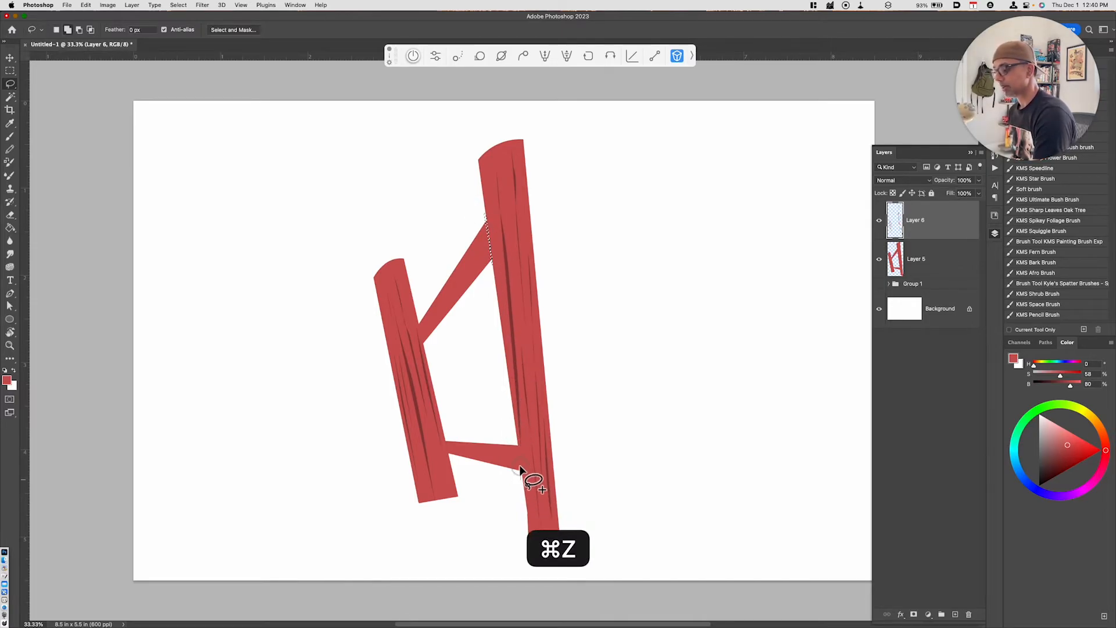
pyautogui.press('shift')
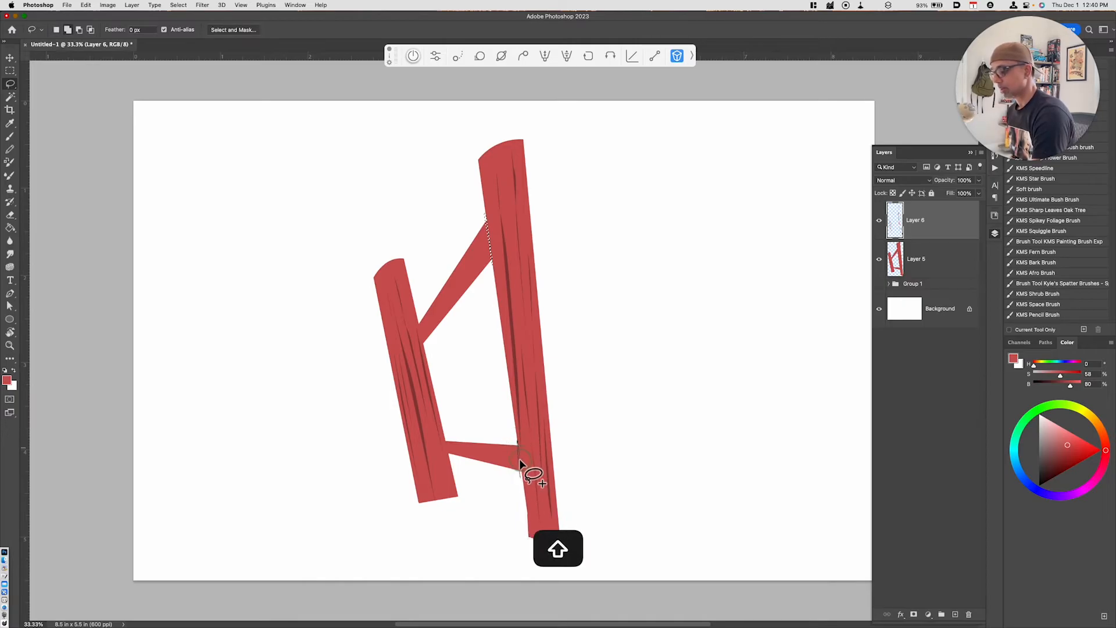
pyautogui.moveTo(519, 457); pyautogui.dragTo(525, 487)
# - Copy the selected slivers from Layer 5 to a new layer and lower their lightness to about -37
pyautogui.click(929, 272)
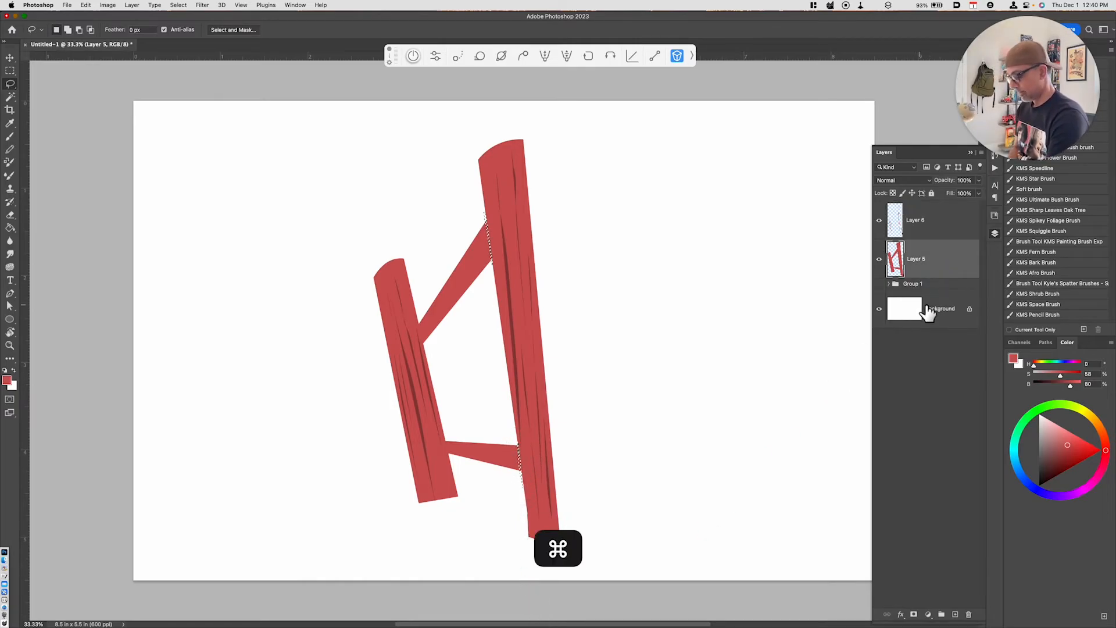
pyautogui.press('super+j')
pyautogui.press('super+u')
pyautogui.moveTo(866, 476); pyautogui.dragTo(851, 478)
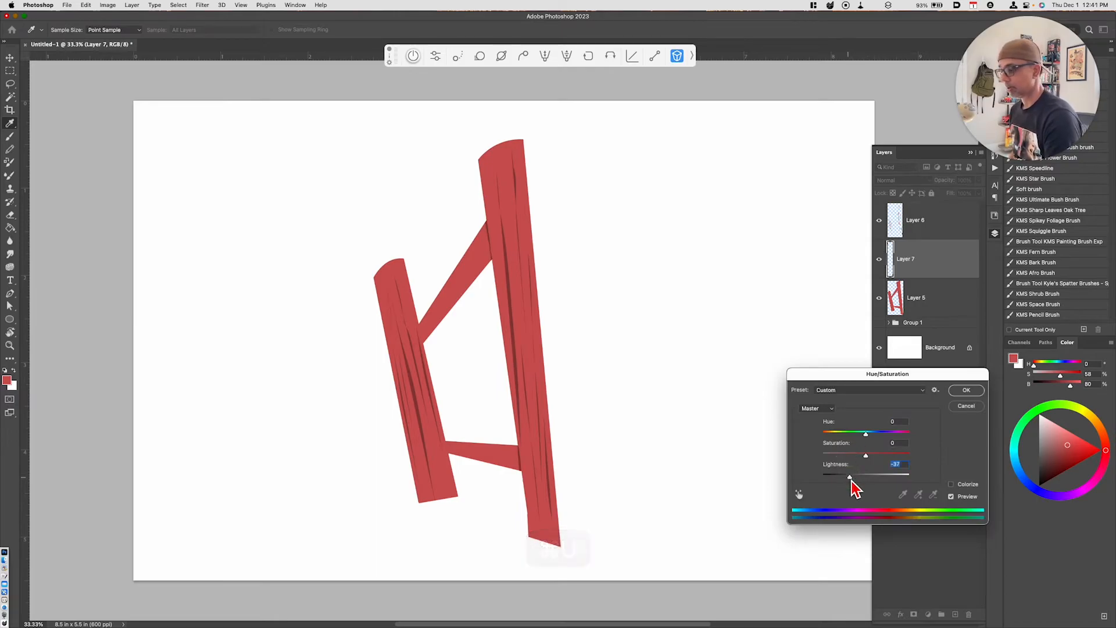
pyautogui.click(966, 390)
# - Lasso grain streaks along the brace and crossbar, copy them from Layer 5 to a new layer and lower their lightness to about -21
pyautogui.press('l')
pyautogui.click(915, 304)
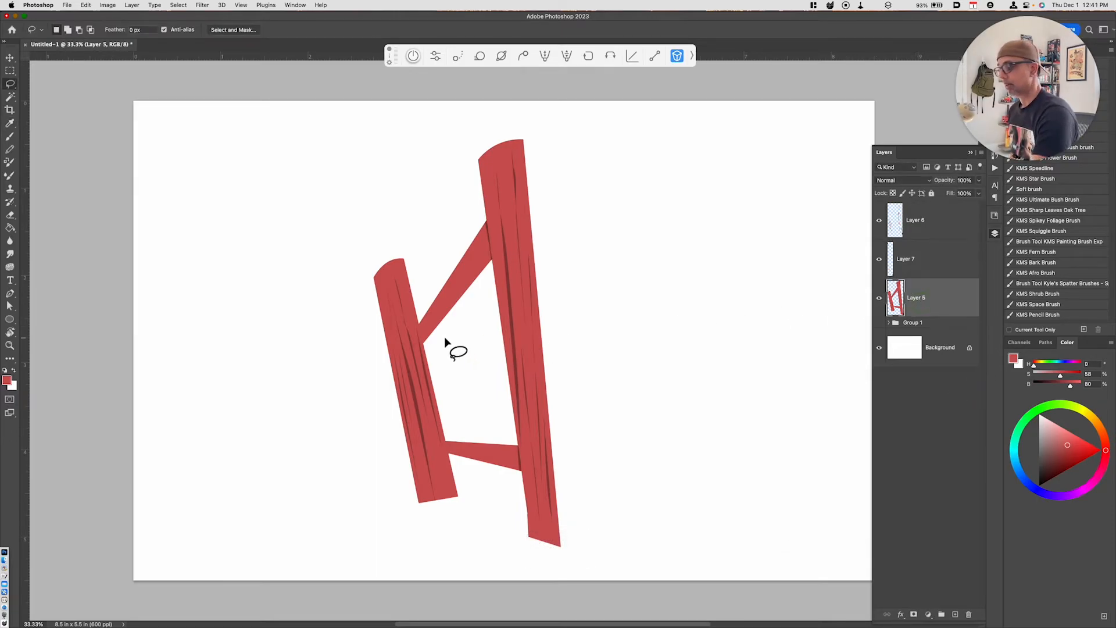
pyautogui.moveTo(441, 312)
pyautogui.mouseDown()
pyautogui.moveTo(479, 241)
pyautogui.moveTo(425, 336)
pyautogui.moveTo(436, 349)
pyautogui.moveTo(498, 331)
pyautogui.mouseUp()
pyautogui.moveTo(461, 456)
pyautogui.mouseDown()
pyautogui.moveTo(528, 458)
pyautogui.moveTo(452, 450)
pyautogui.moveTo(483, 464)
pyautogui.mouseUp()
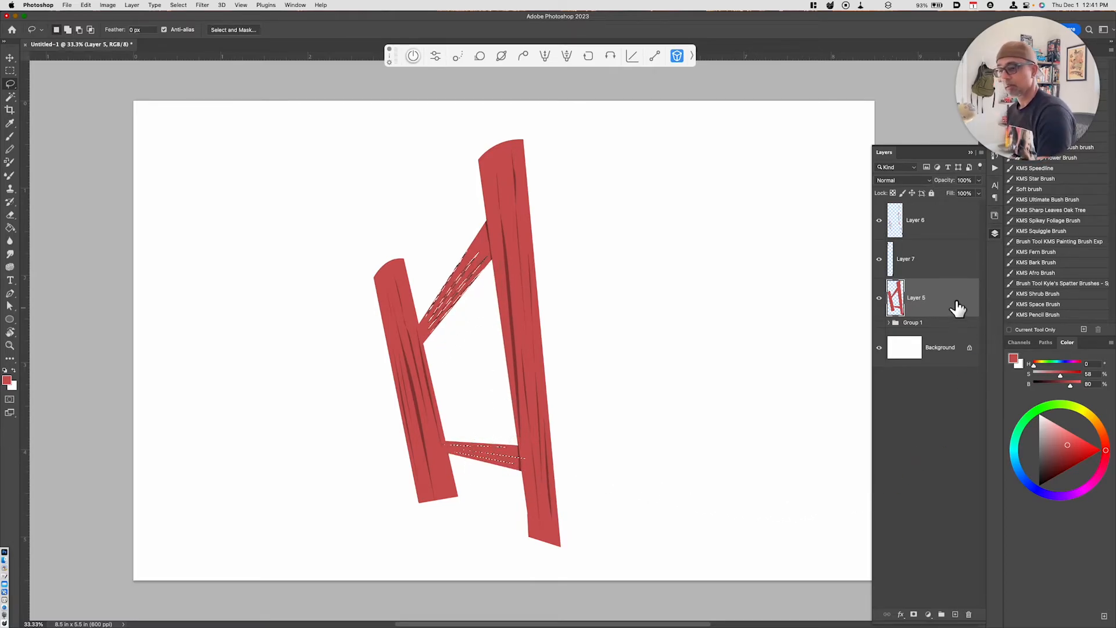
pyautogui.press('super+j')
pyautogui.press('super+u')
pyautogui.moveTo(867, 476); pyautogui.dragTo(860, 479)
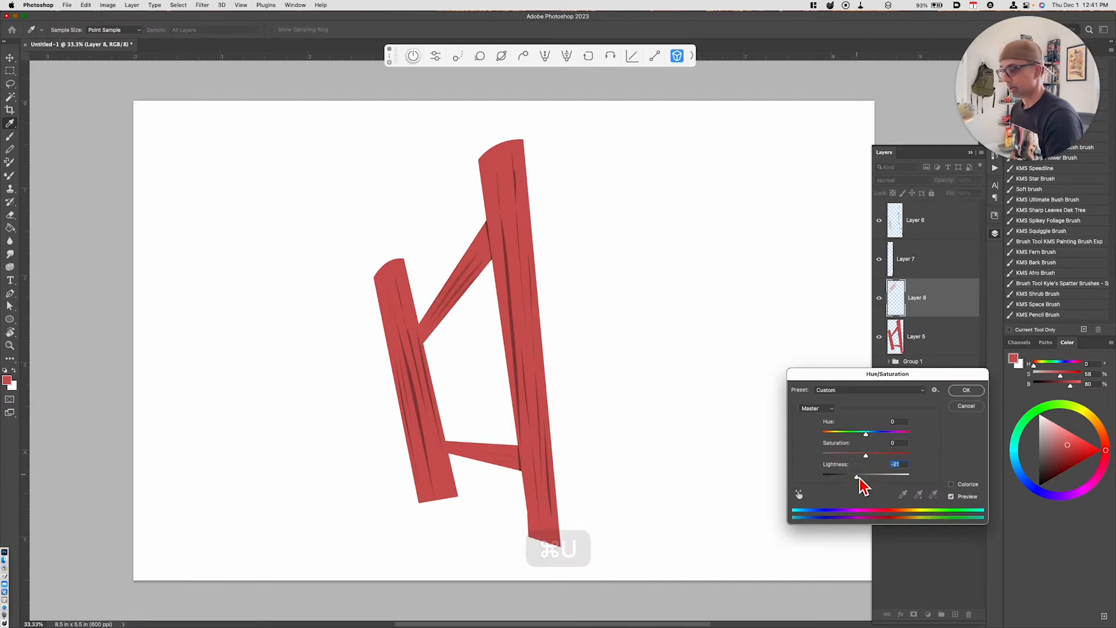
pyautogui.click(959, 393)
# - Lasso shadow slivers where the brace and crossbar meet the shorter post, copy them from Layer 5 to a new layer and darken them
pyautogui.press('l')
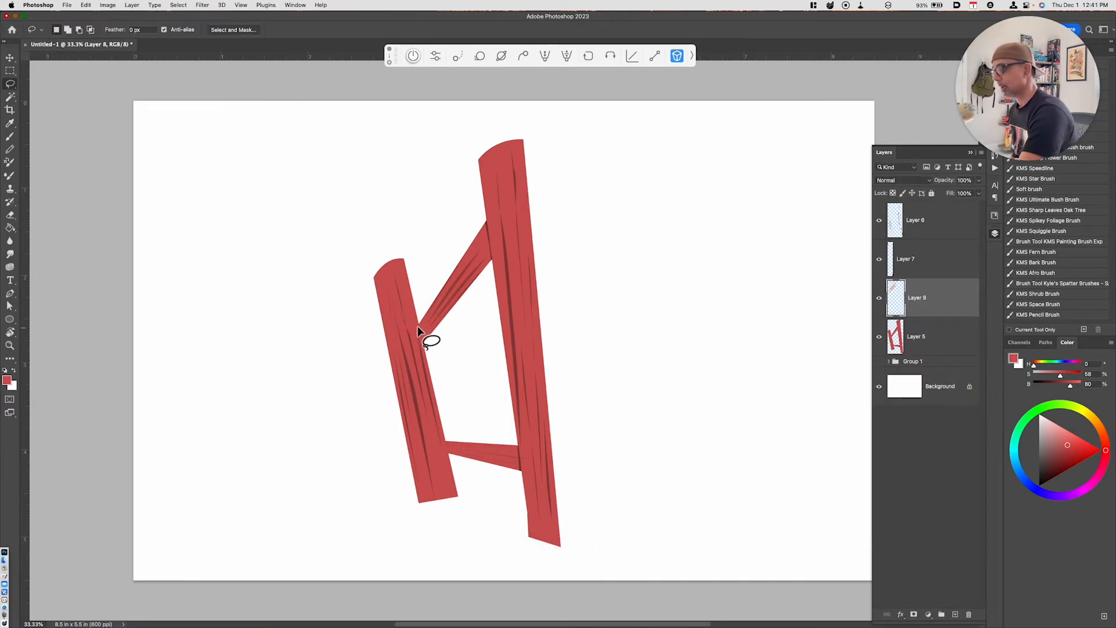
pyautogui.moveTo(416, 326); pyautogui.dragTo(420, 342)
pyautogui.moveTo(442, 442); pyautogui.dragTo(445, 454)
pyautogui.click(938, 348)
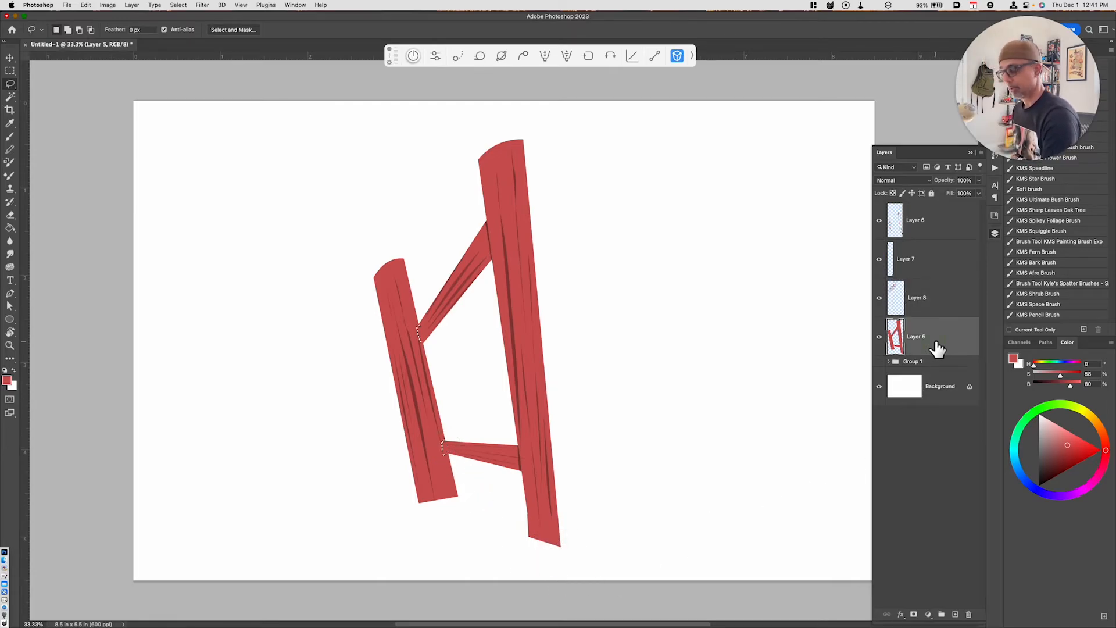
pyautogui.press('super+j')
pyautogui.press('super+u')
pyautogui.moveTo(866, 477); pyautogui.dragTo(855, 481)
pyautogui.click(982, 395)
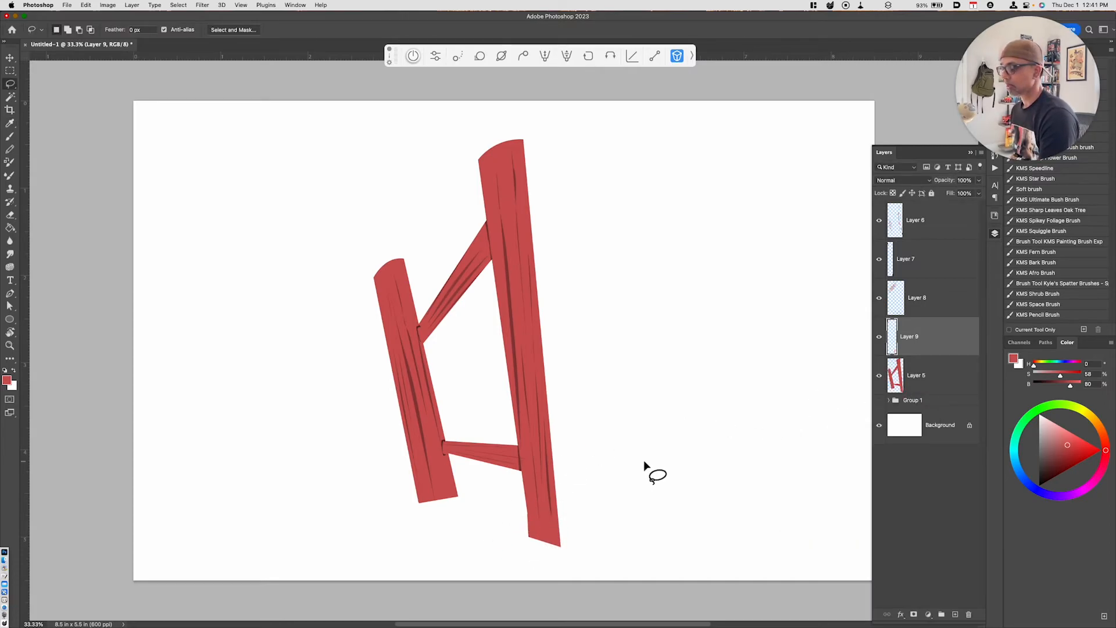
# - Cut jagged, splintered edges into the bottom ends of both posts on Layer 5 with freehand Lasso selections
pyautogui.moveTo(418, 507)
pyautogui.mouseDown()
pyautogui.moveTo(446, 492)
pyautogui.moveTo(448, 508)
pyautogui.moveTo(458, 500)
pyautogui.mouseUp()
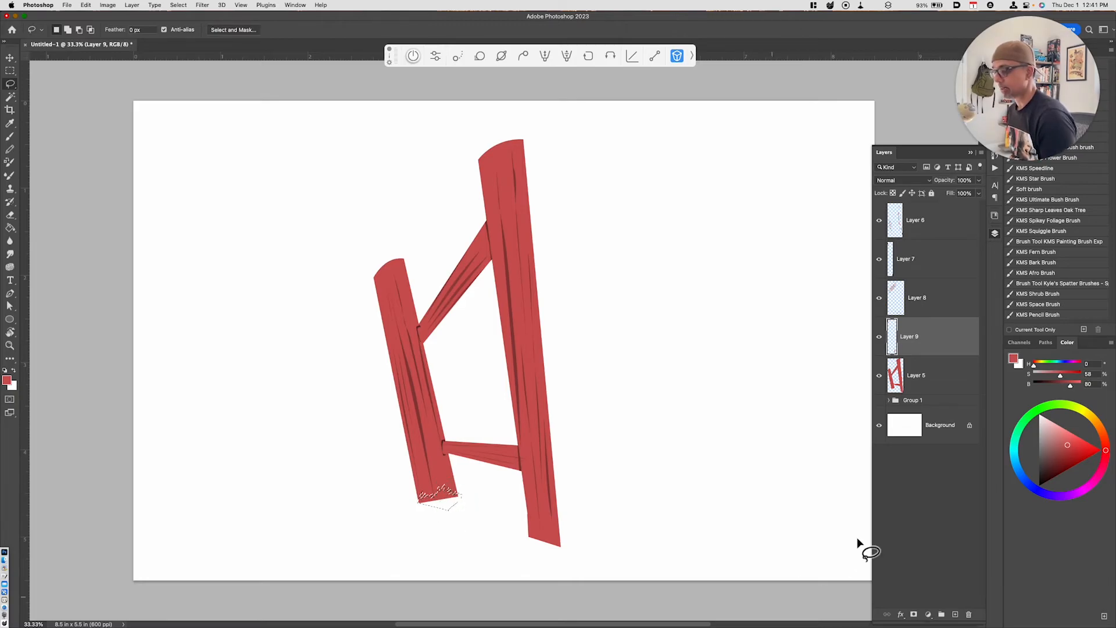
pyautogui.click(939, 385)
pyautogui.press('super+x')
pyautogui.moveTo(534, 532)
pyautogui.mouseDown()
pyautogui.moveTo(560, 538)
pyautogui.moveTo(568, 526)
pyautogui.moveTo(516, 547)
pyautogui.moveTo(529, 534)
pyautogui.mouseUp()
pyautogui.press('super+x')
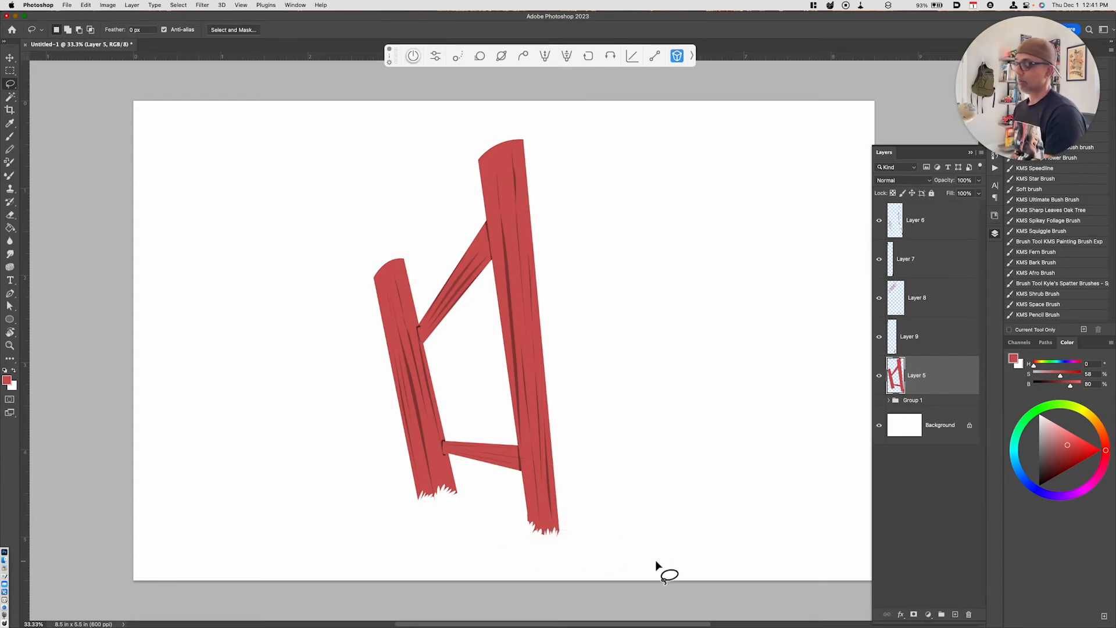